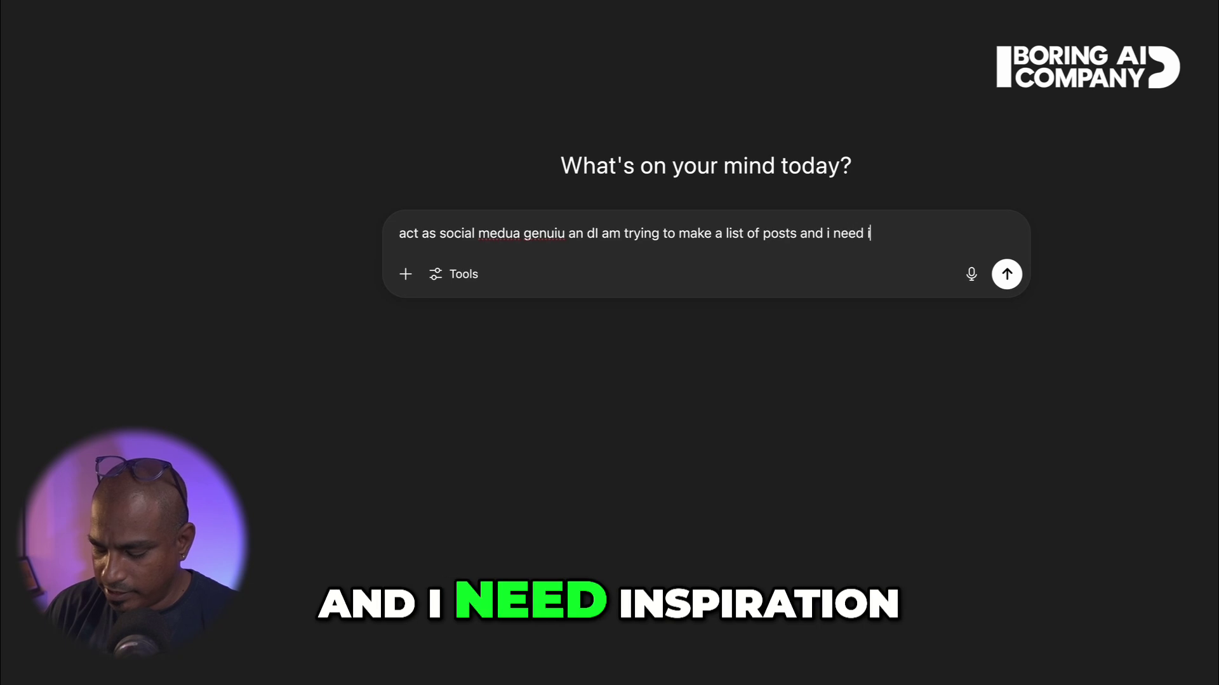
- Add that ideas must be well researched, set the audience to marketers and business owners, and request 10 hook-driven ideas with metrics
text(ific)
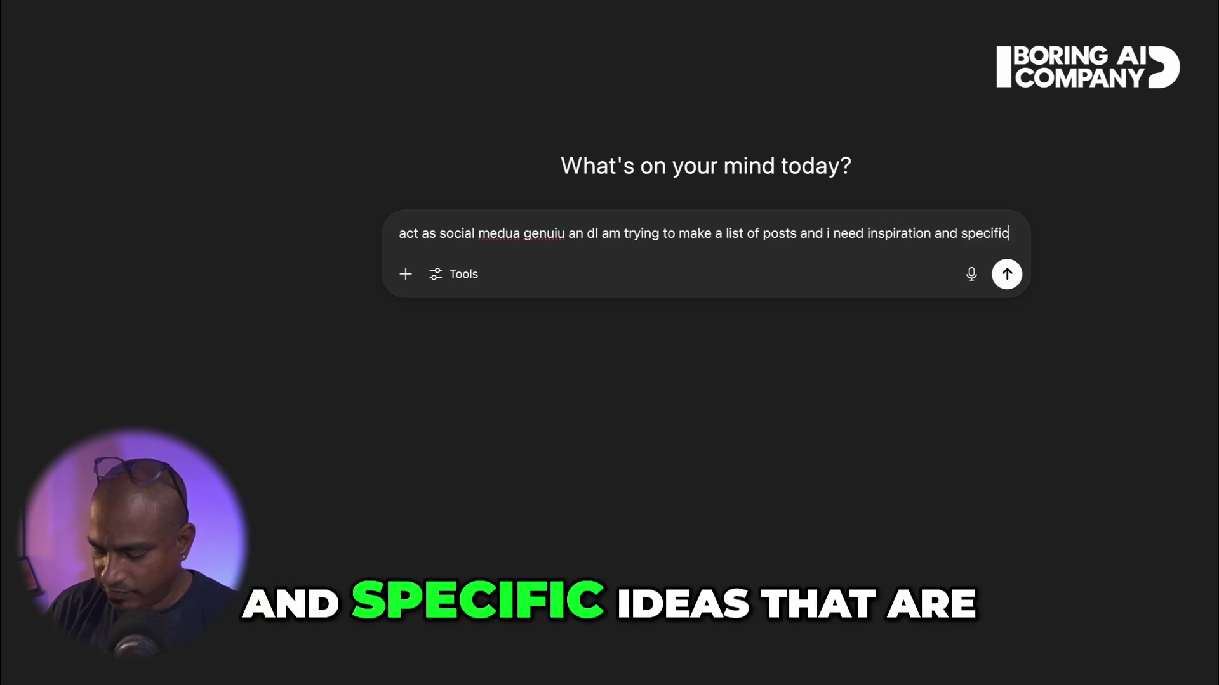
text( ideas whhat are)
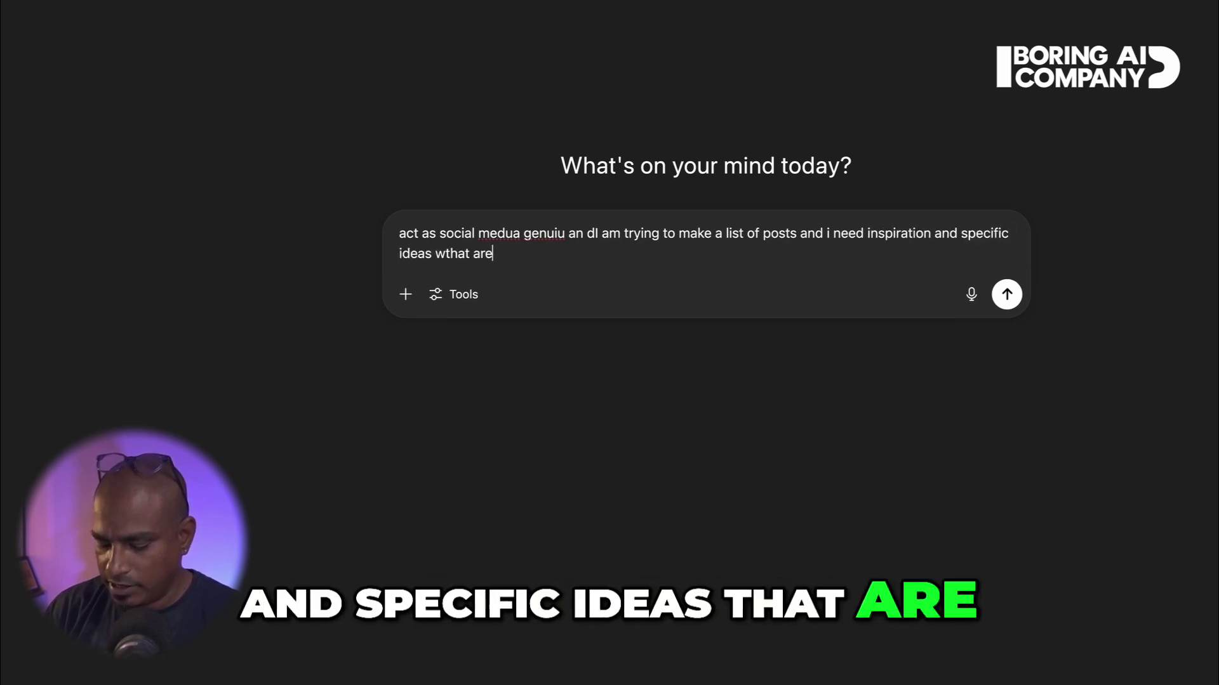
text( well researched ad)
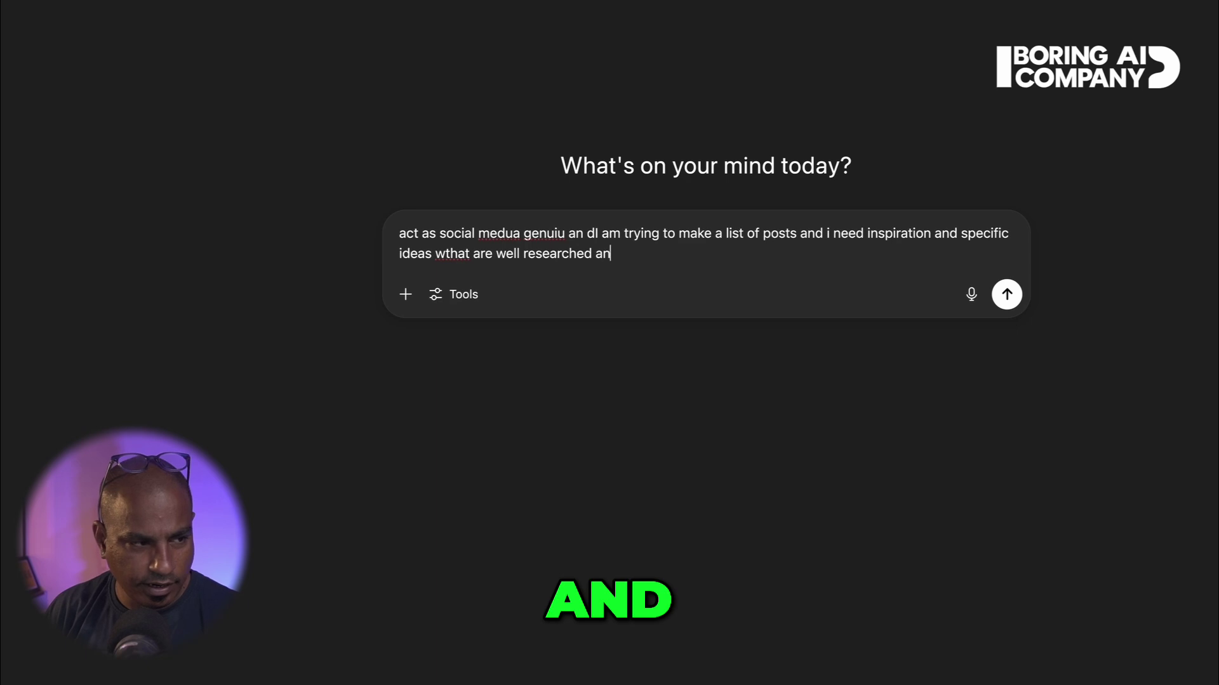
text(d not made up and somehting )
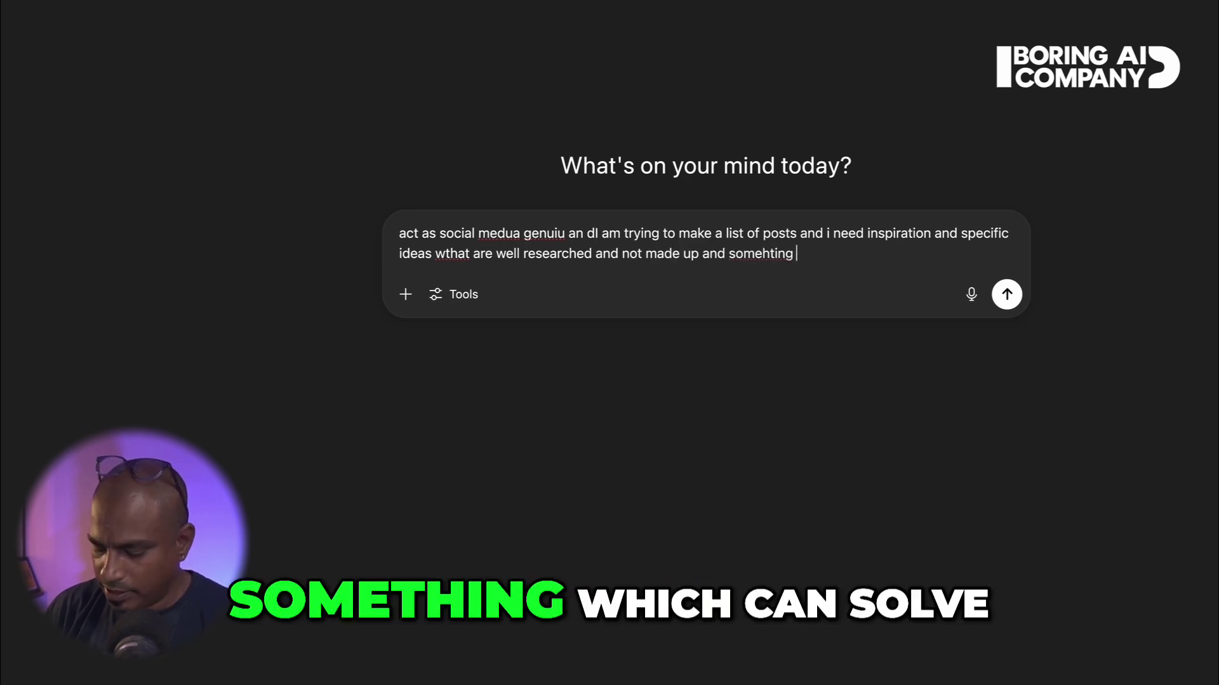
text(which can solv probl)
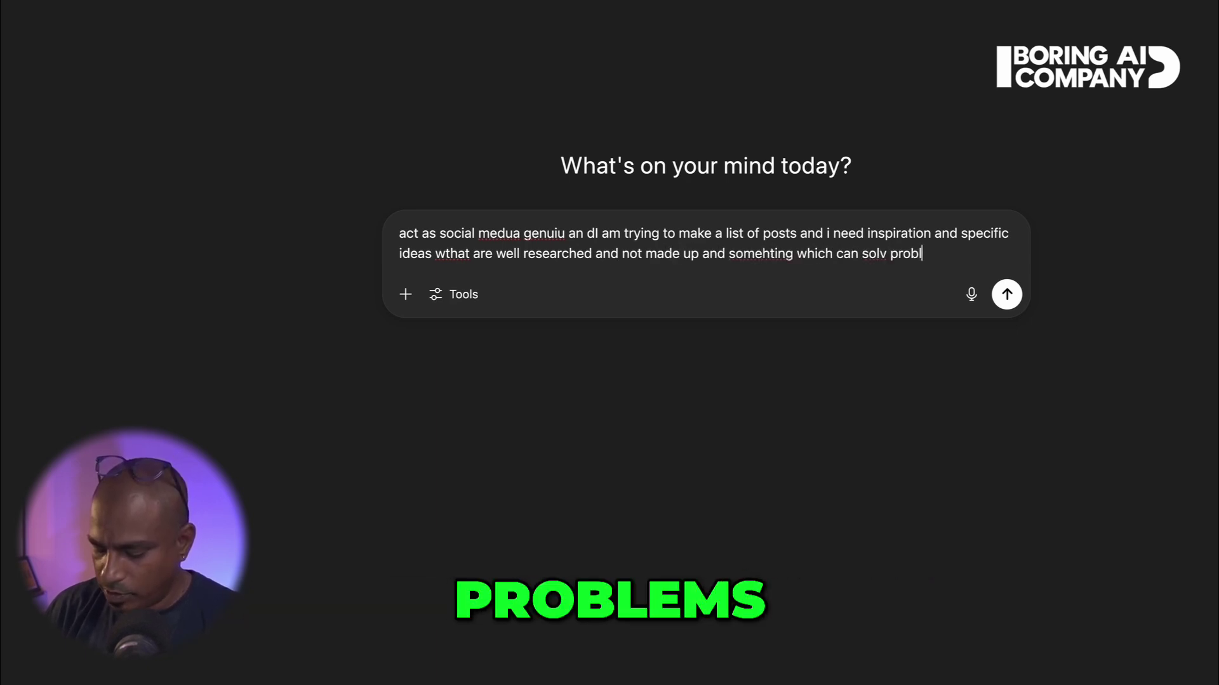
text(ems, painpoi)
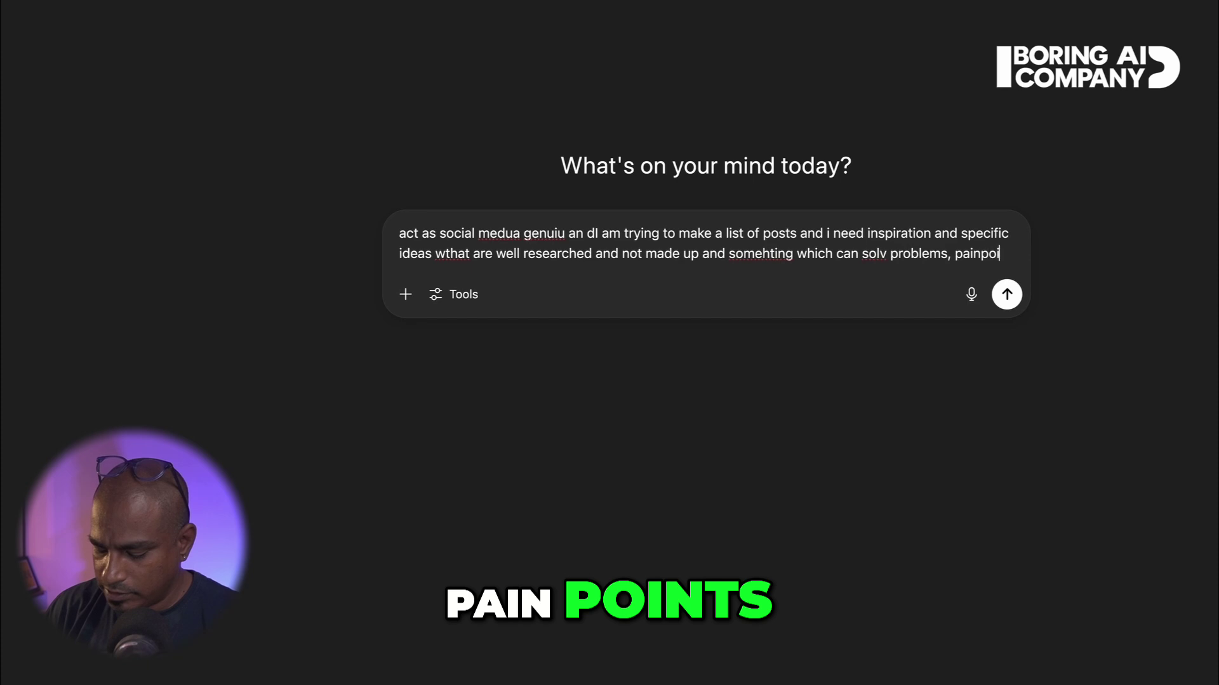
text(nts and frustrati)
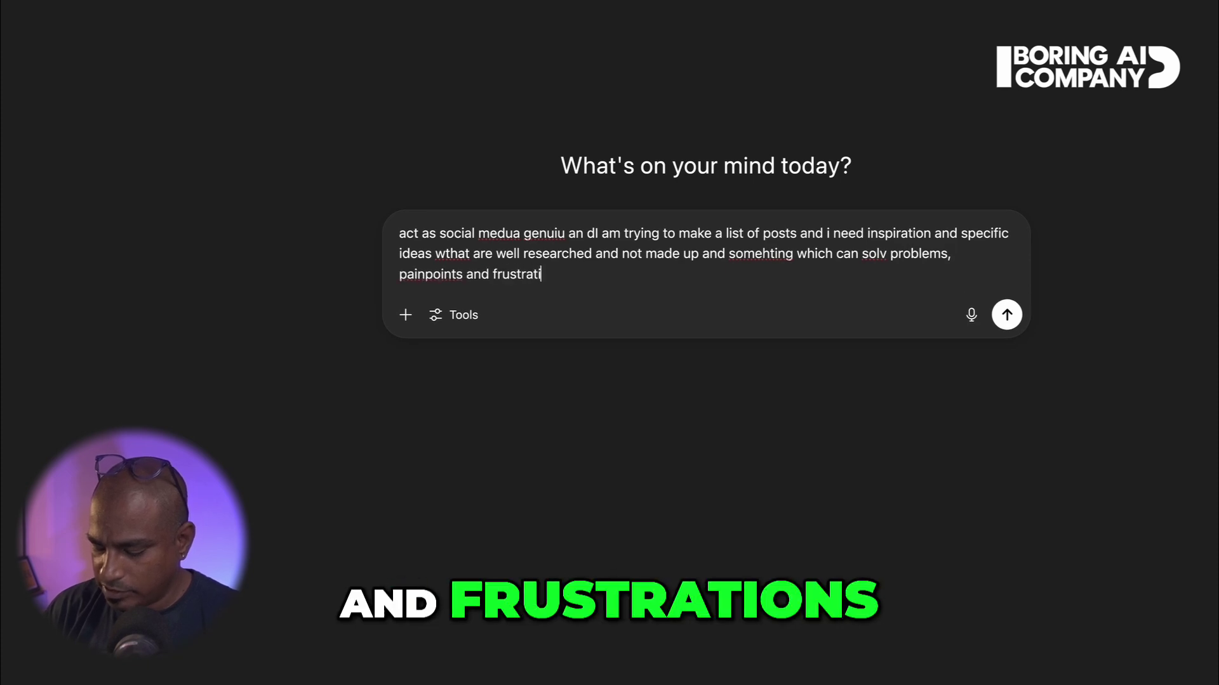
text(ons for my target audienc)
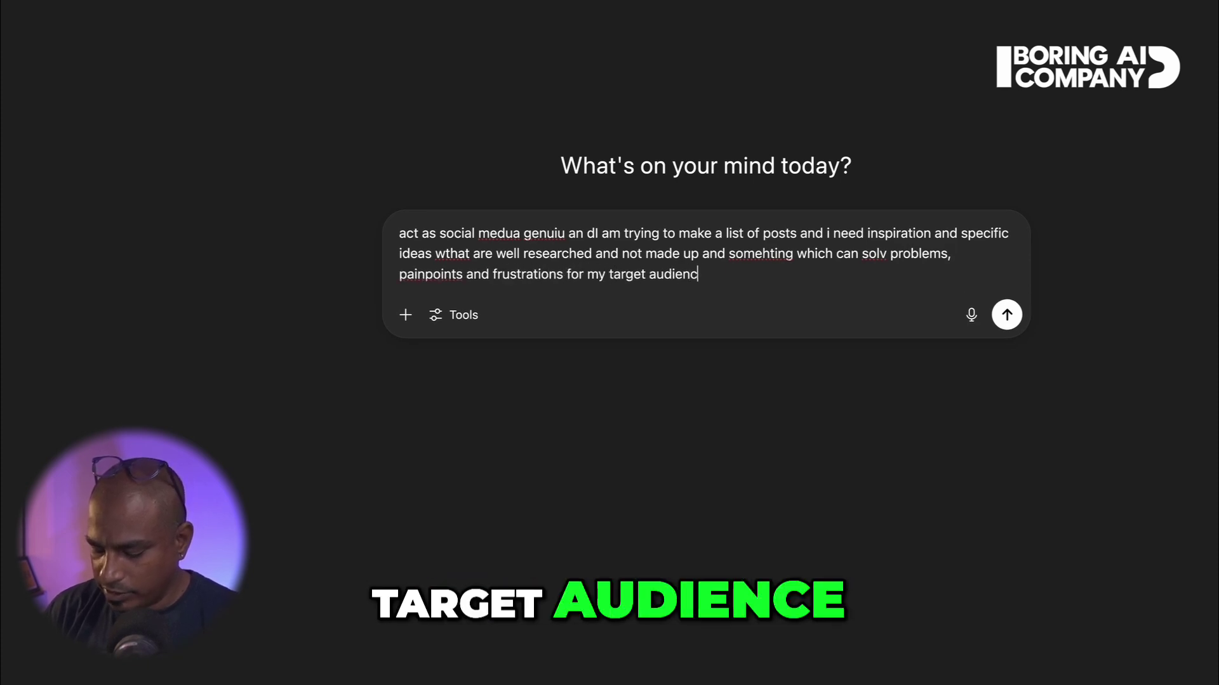
text(e:)
key(shift+Return)
key(shift+Return)
text(target Aud)
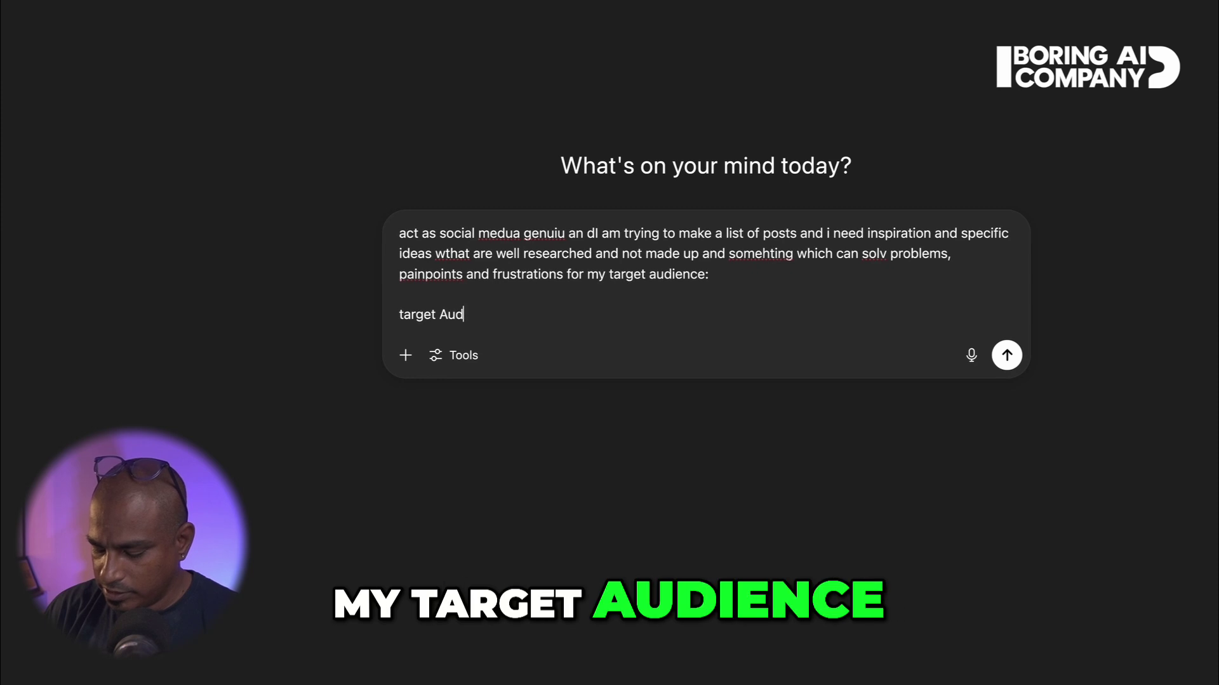
text(icnce: marketers and busienss owners.)
key(shift+Return)
key(shift+Return)
text(i want )
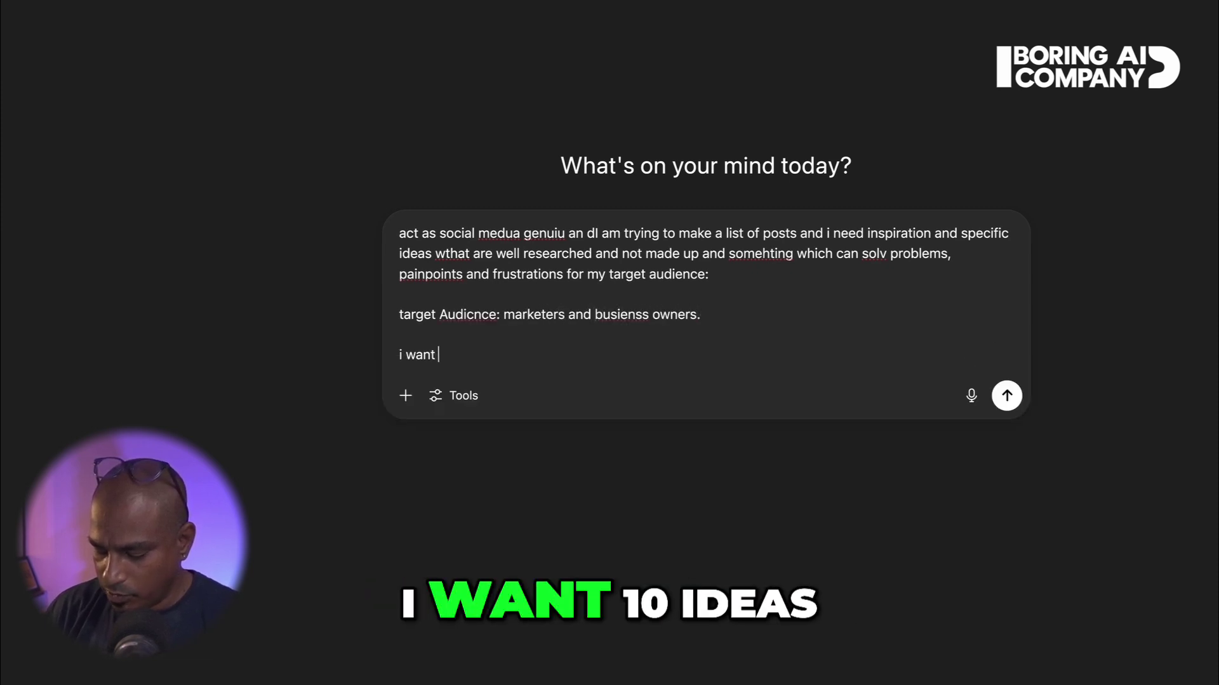
text(10 ideas very intriging and super impressive hooks, with )
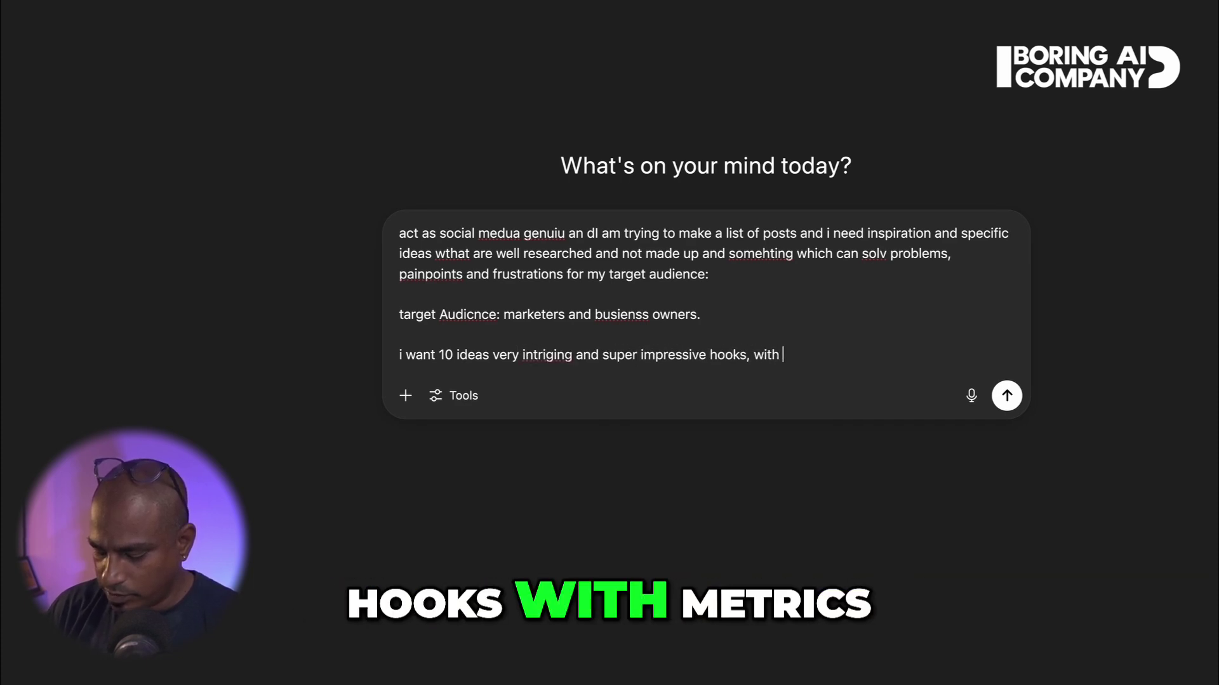
text(metrics of an)
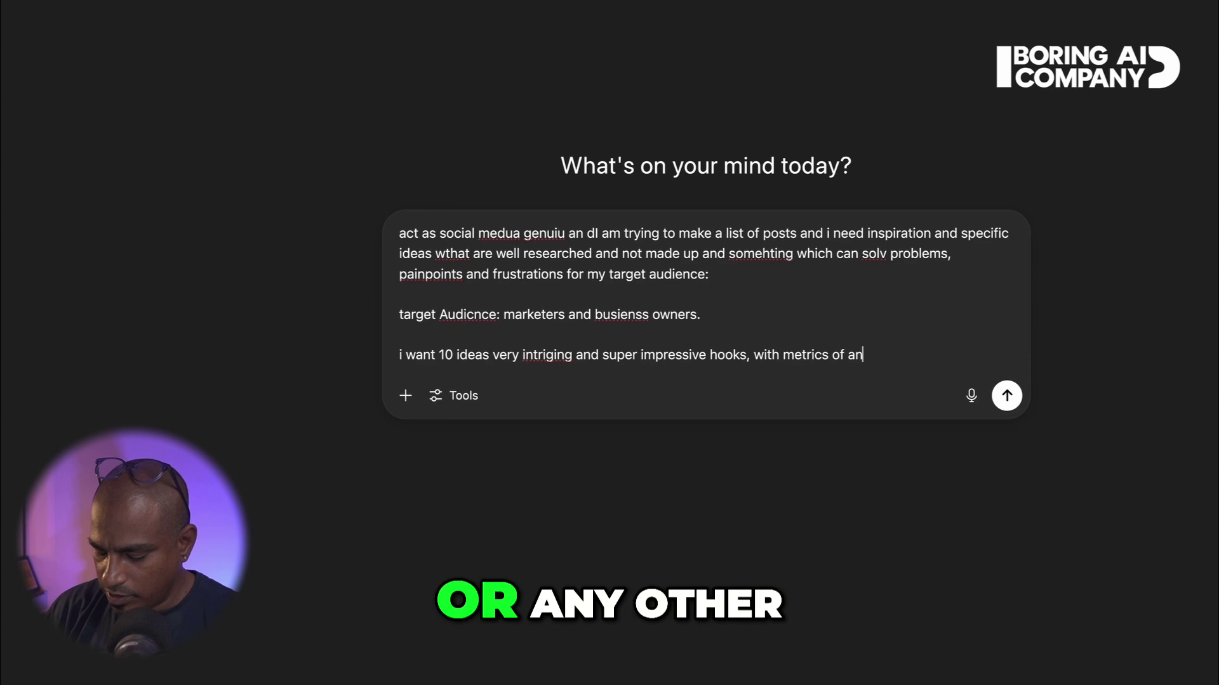
text(y other aspect that can make )
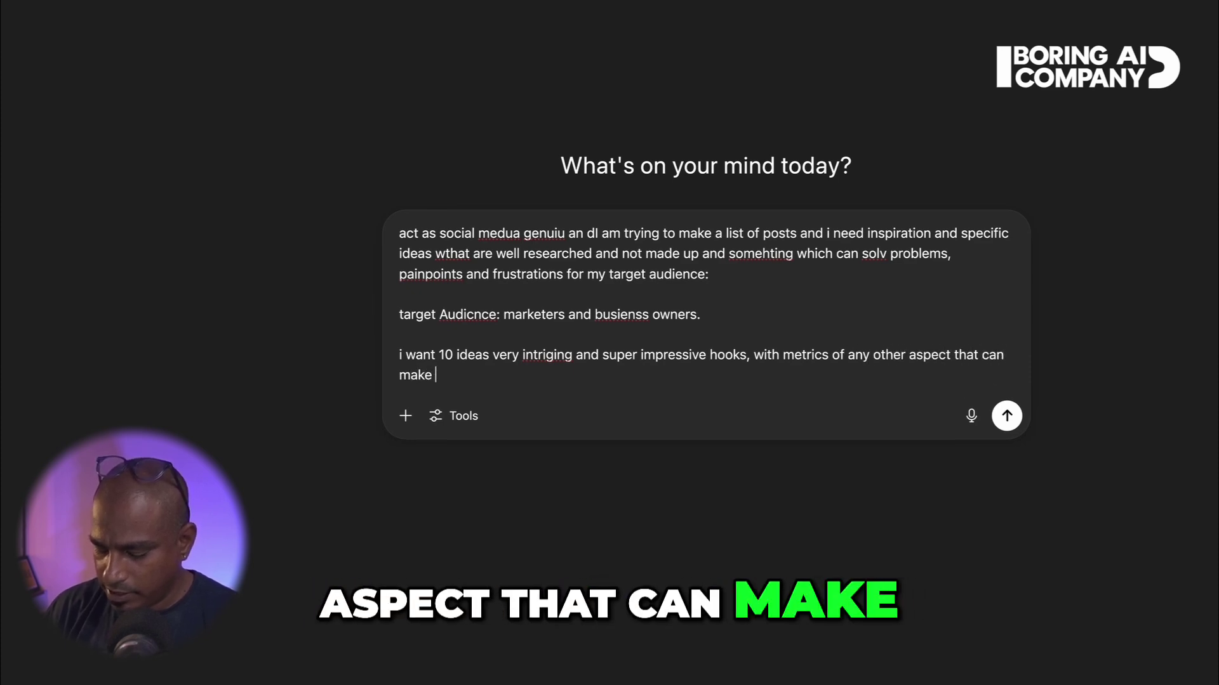
text(people stop scolling.)
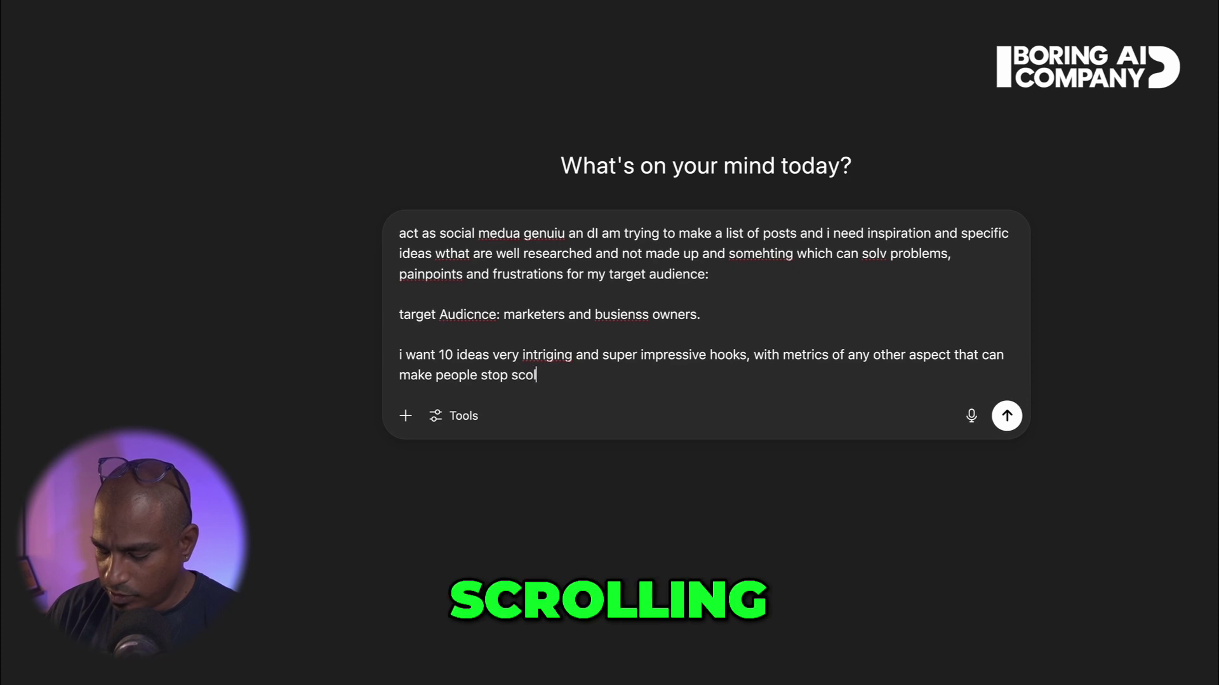
- Add a no-hallucination rule, ask for the ideas in a table, and note the videos cover AI marketing sub-niches
key(Return)
key(Return)
text(you cant hal)
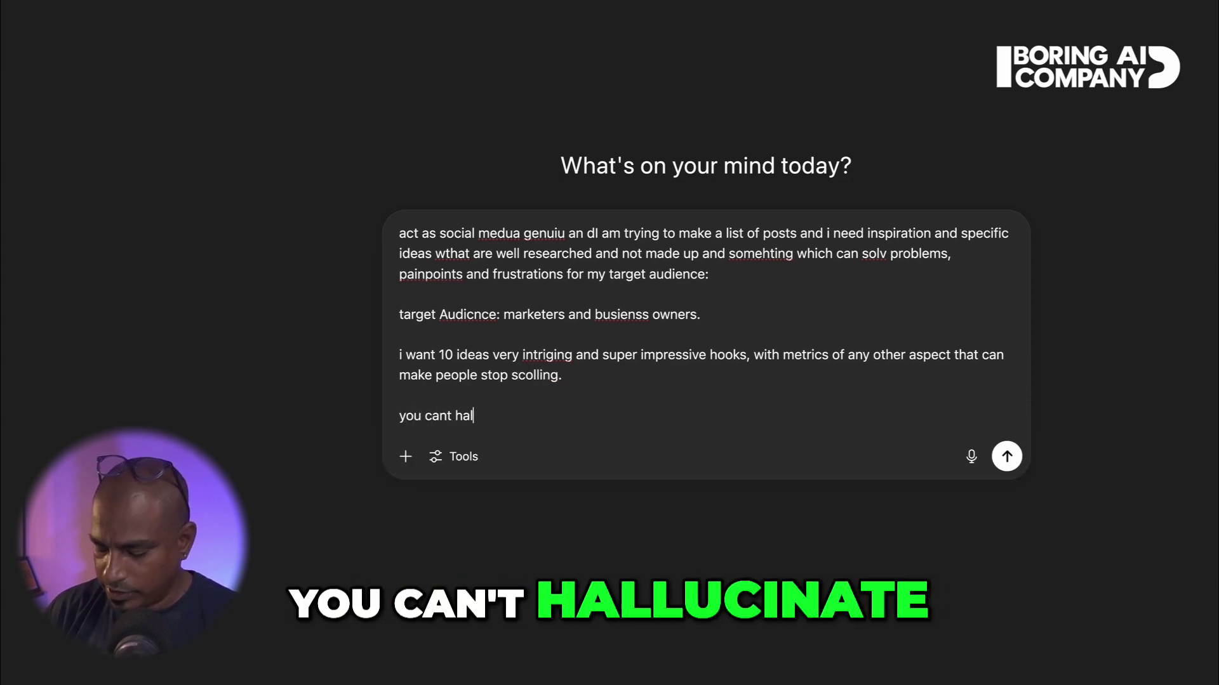
text(lucinate, u can't make sy)
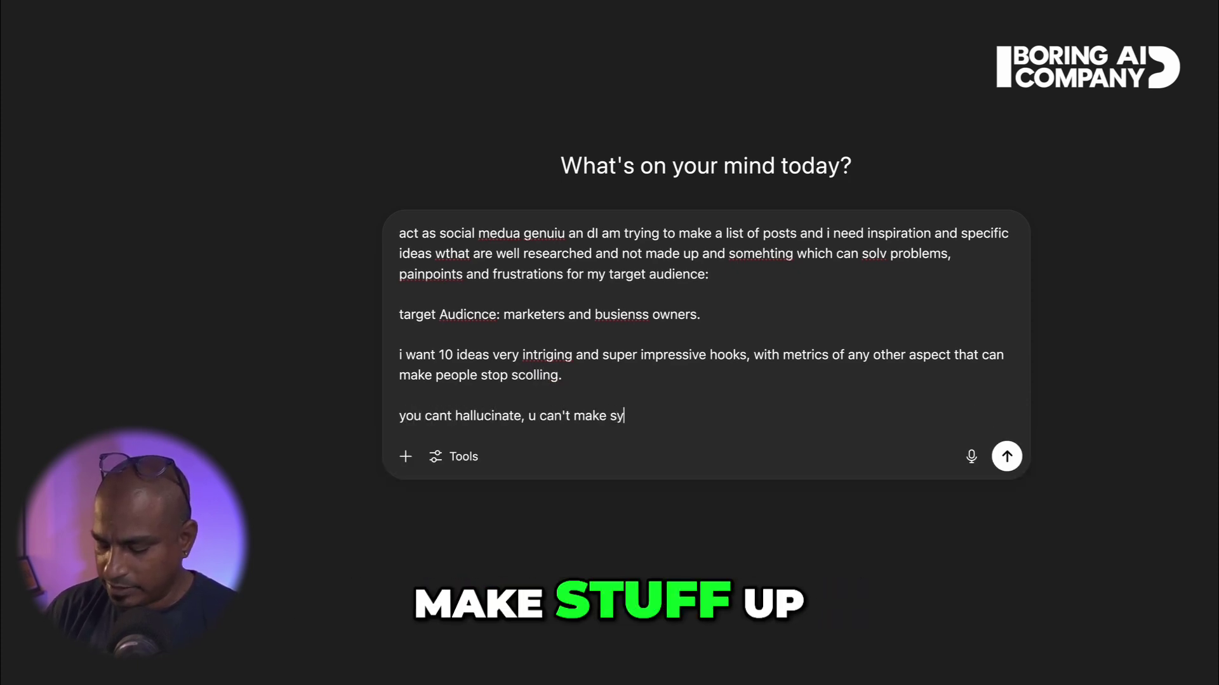
key(BackSpace)
text(tuff up. put them all in a table .)
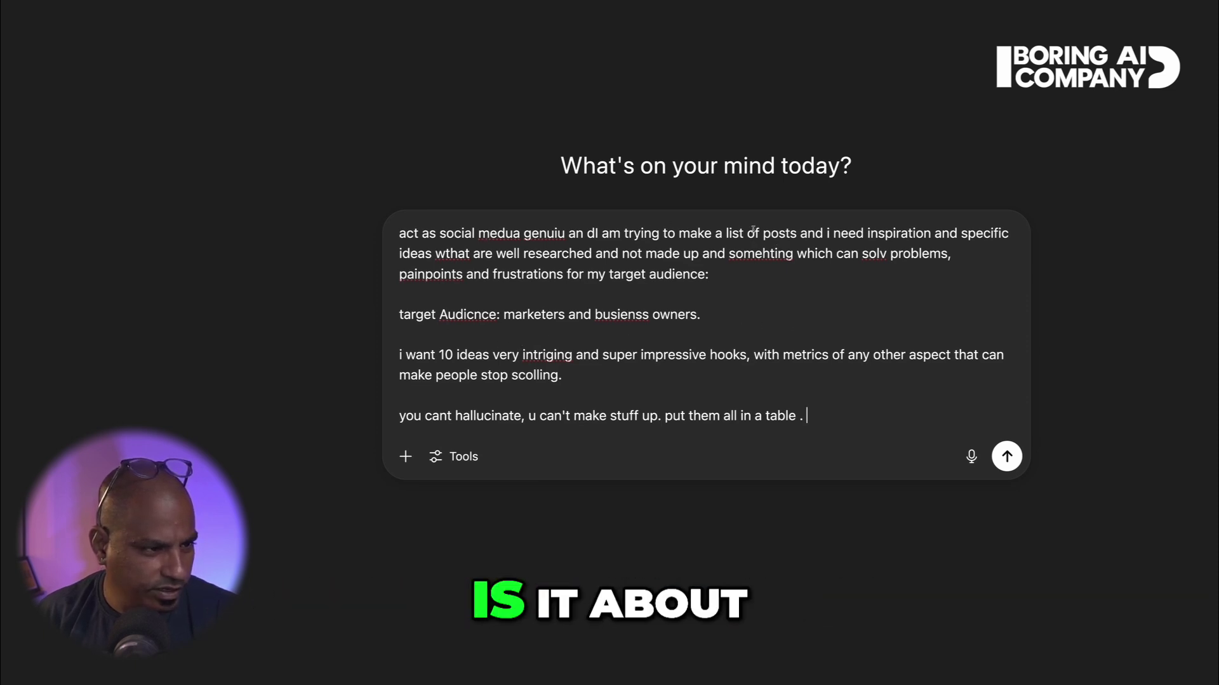
click(750, 276)
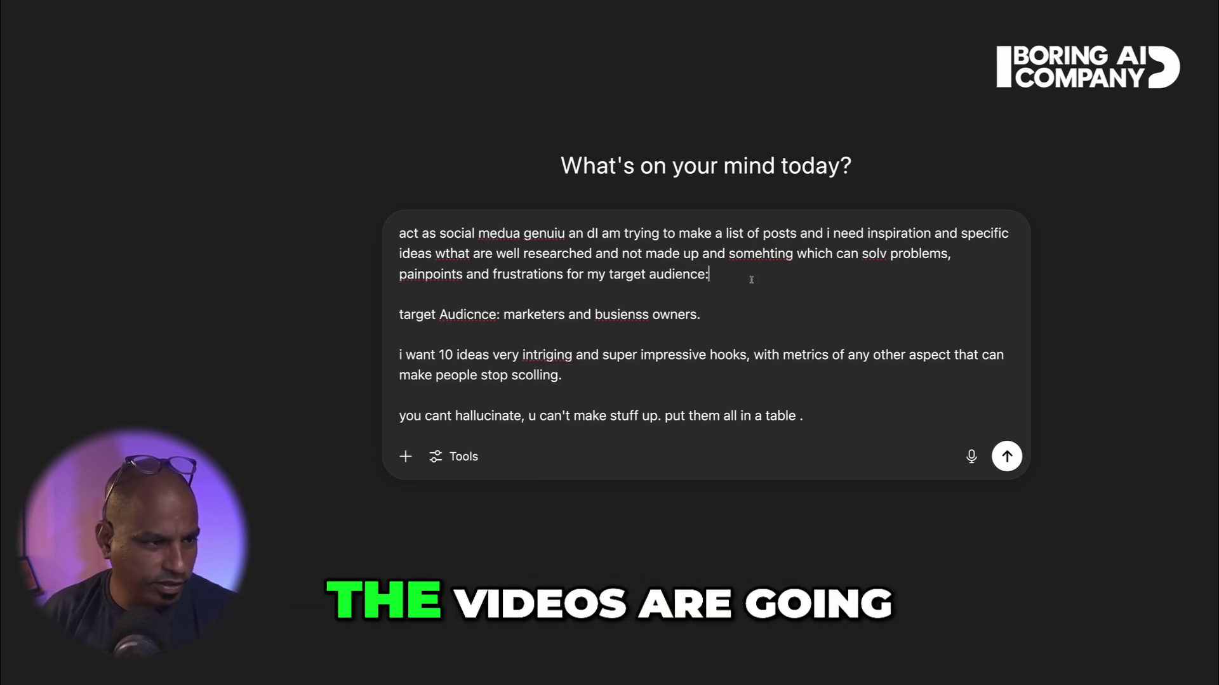
text(thr videos)
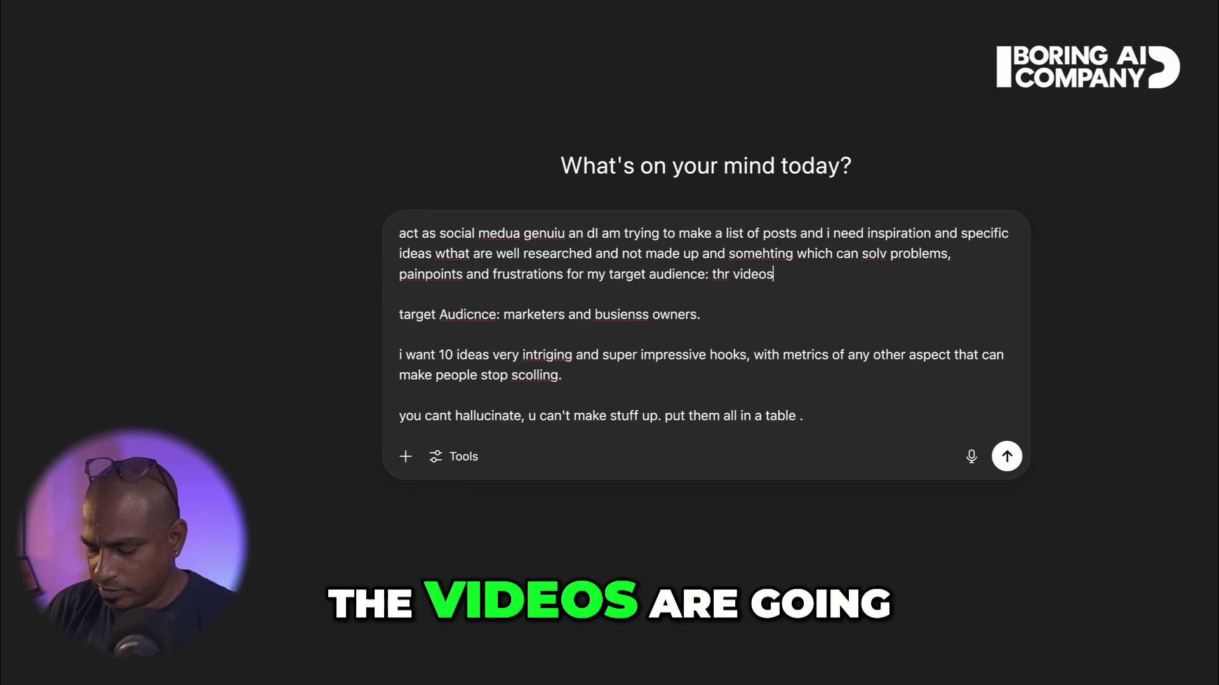
text( are going to)
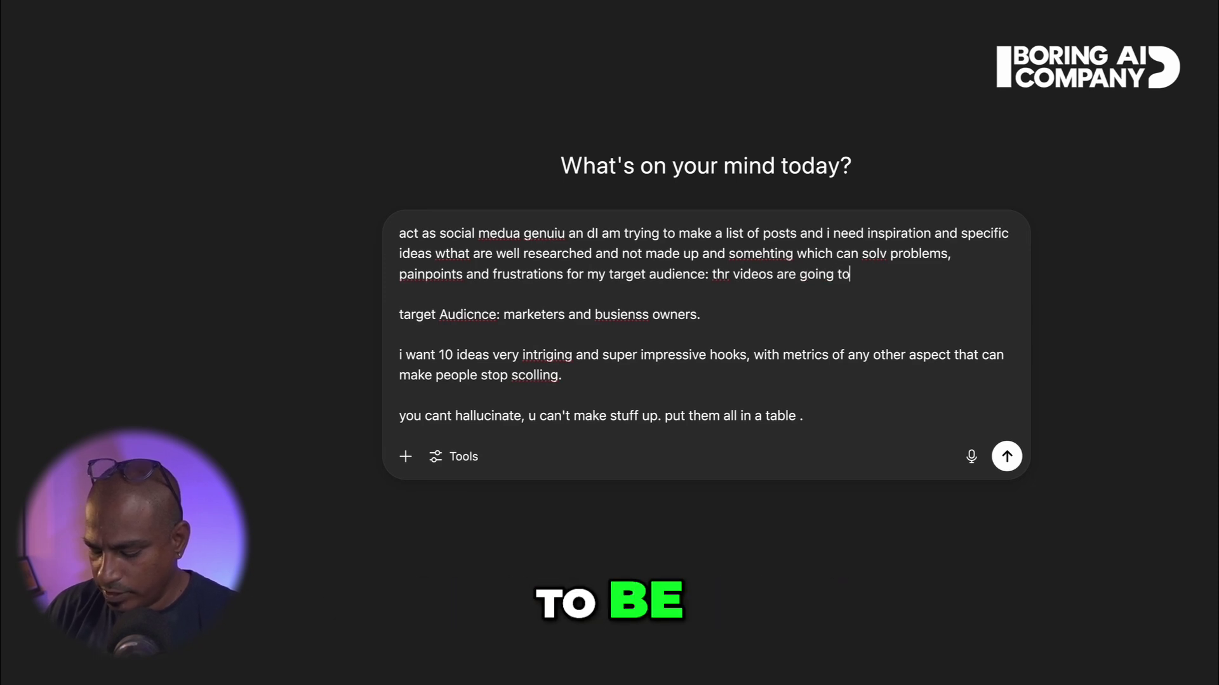
text( be arelated to ai ma)
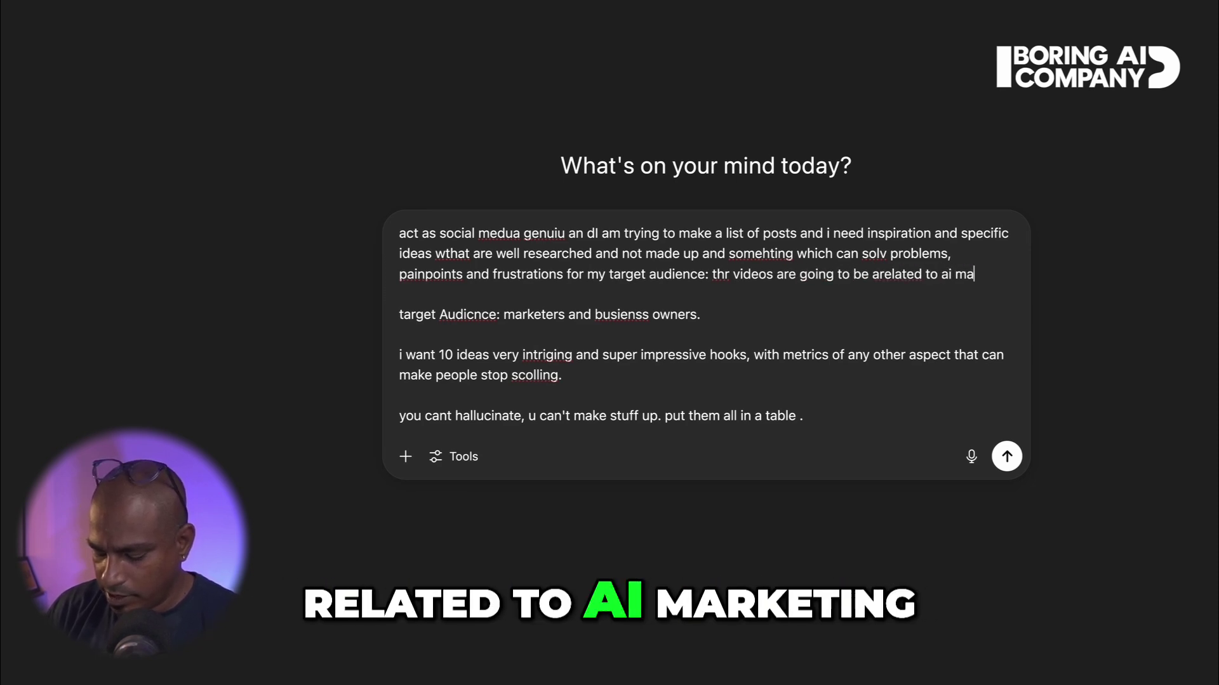
text(kreitng and i want yout o also consider ai nocde a)
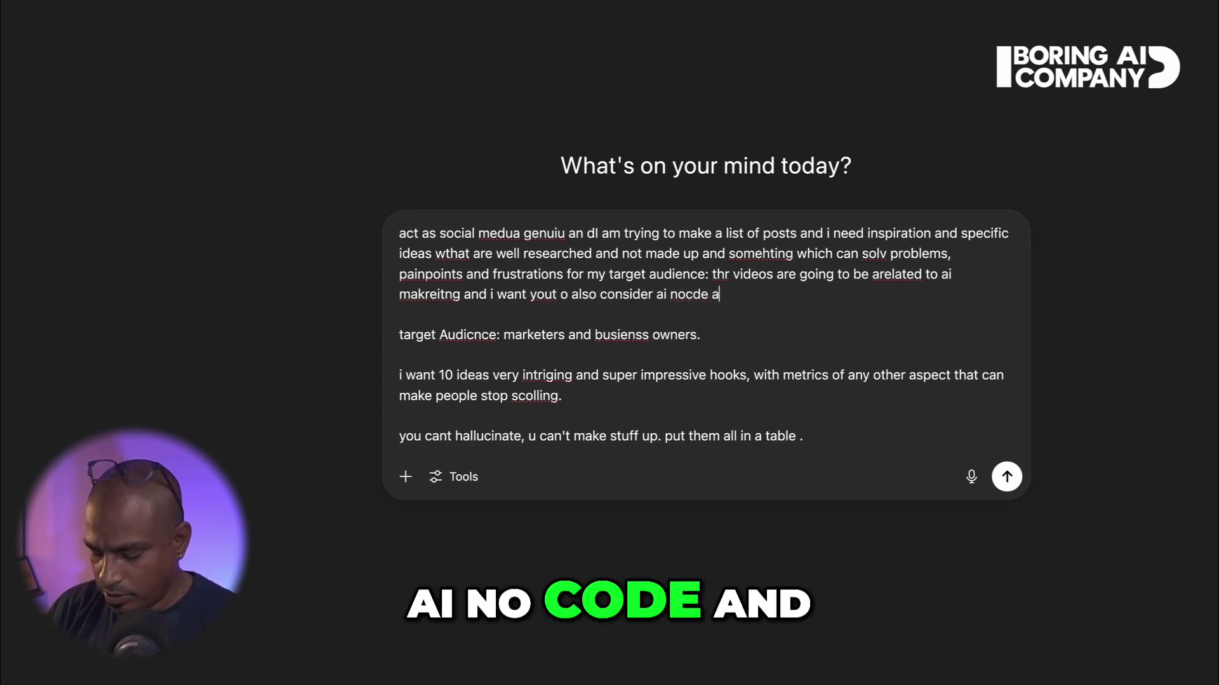
text(nd ai video mak)
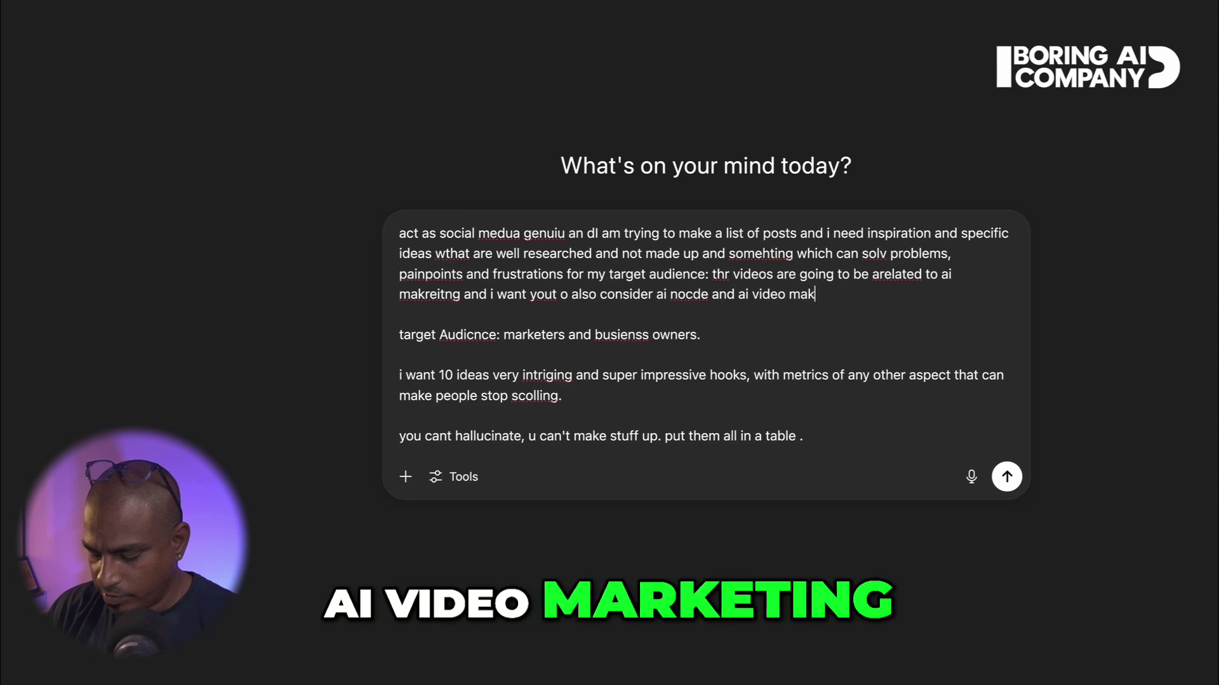
text(reitng as sub niches.)
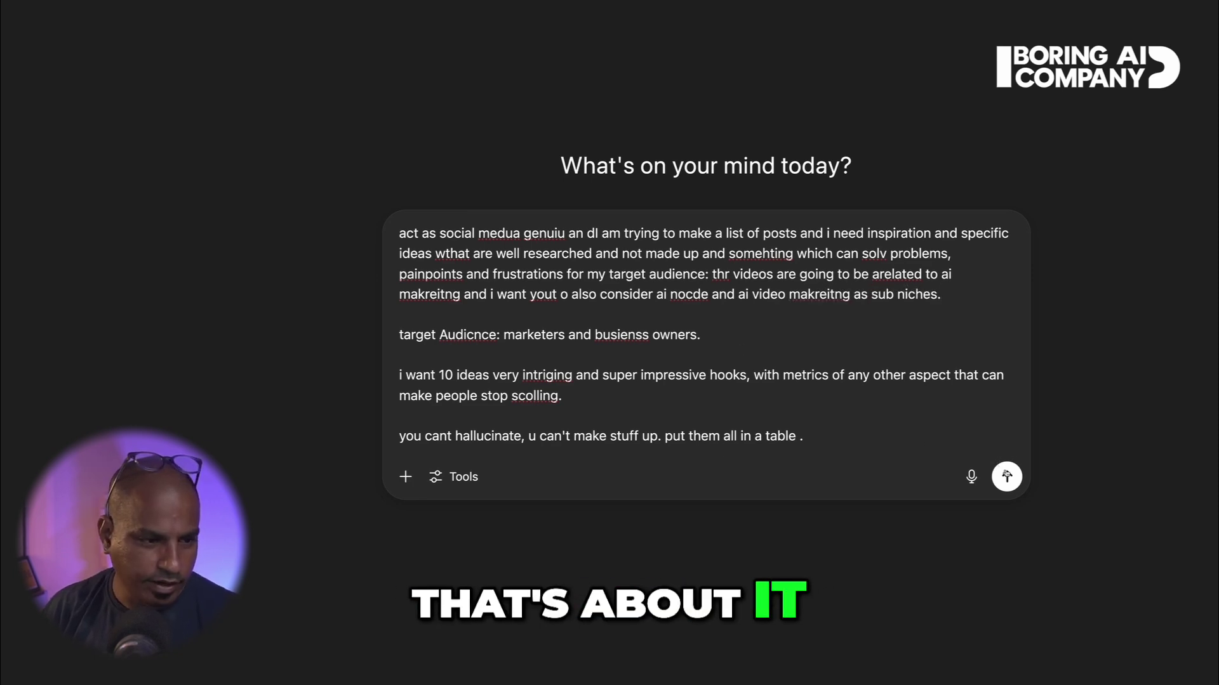
click(1006, 476)
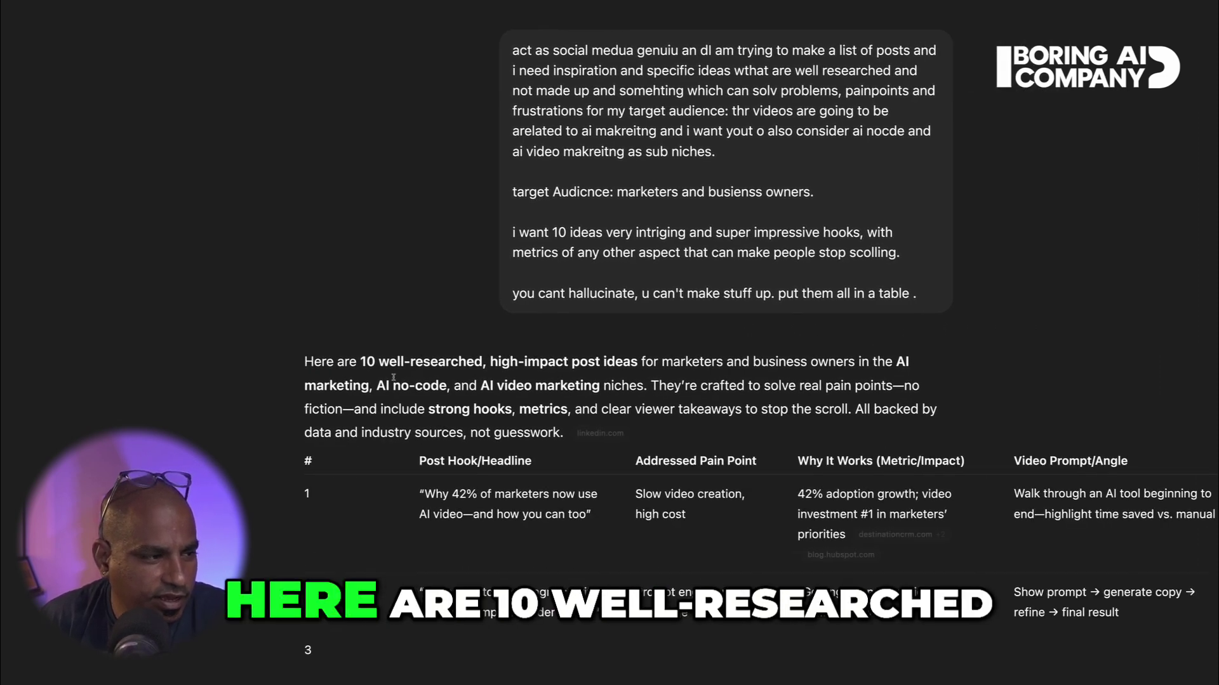
scroll(656, 355, down, 2)
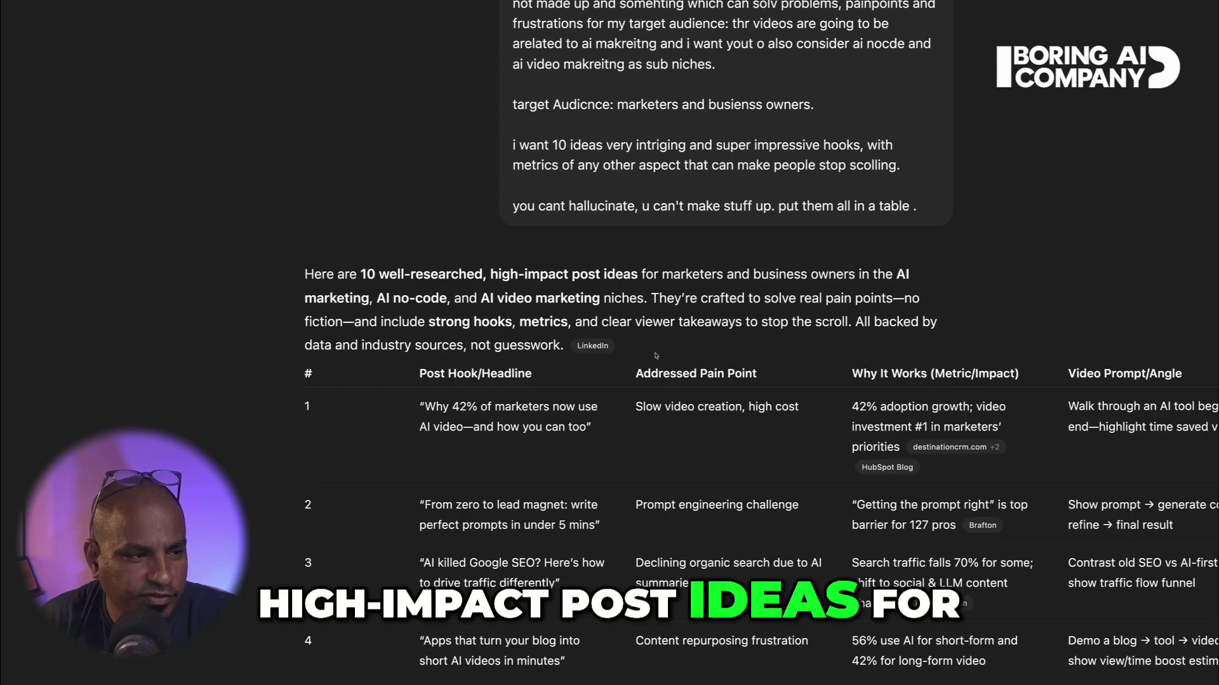
drag(358, 298, 606, 300)
scroll(476, 337, down, 1)
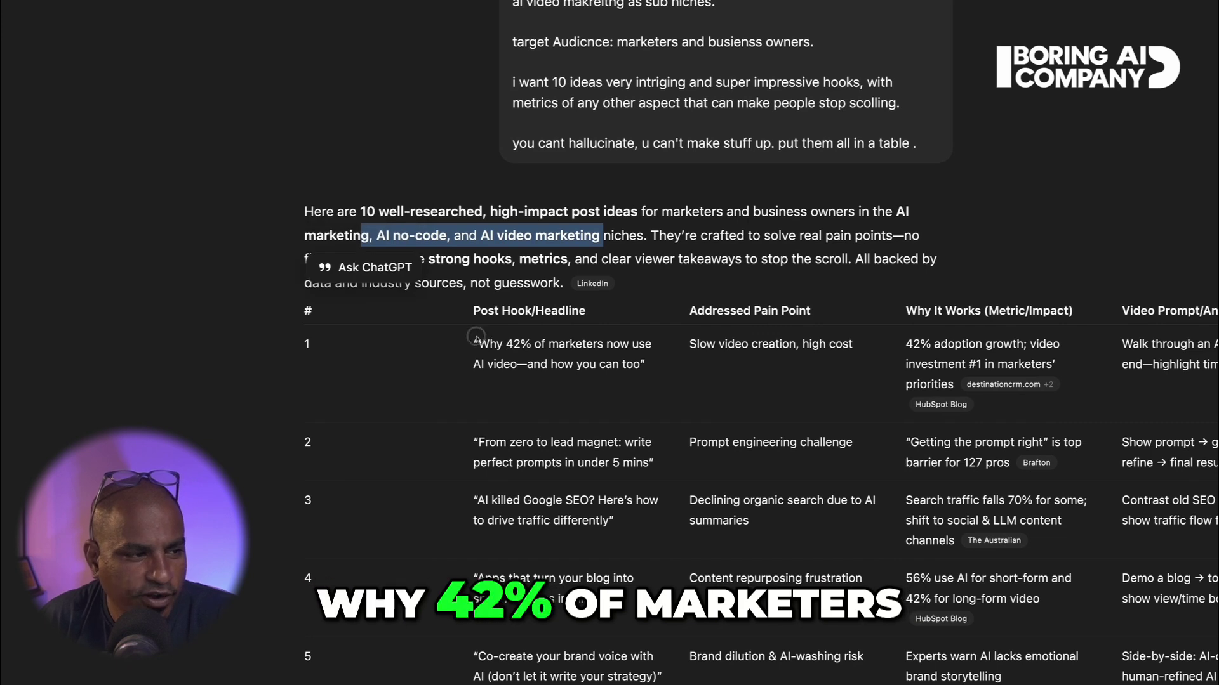
drag(666, 373, 465, 345)
scroll(556, 383, down, 1)
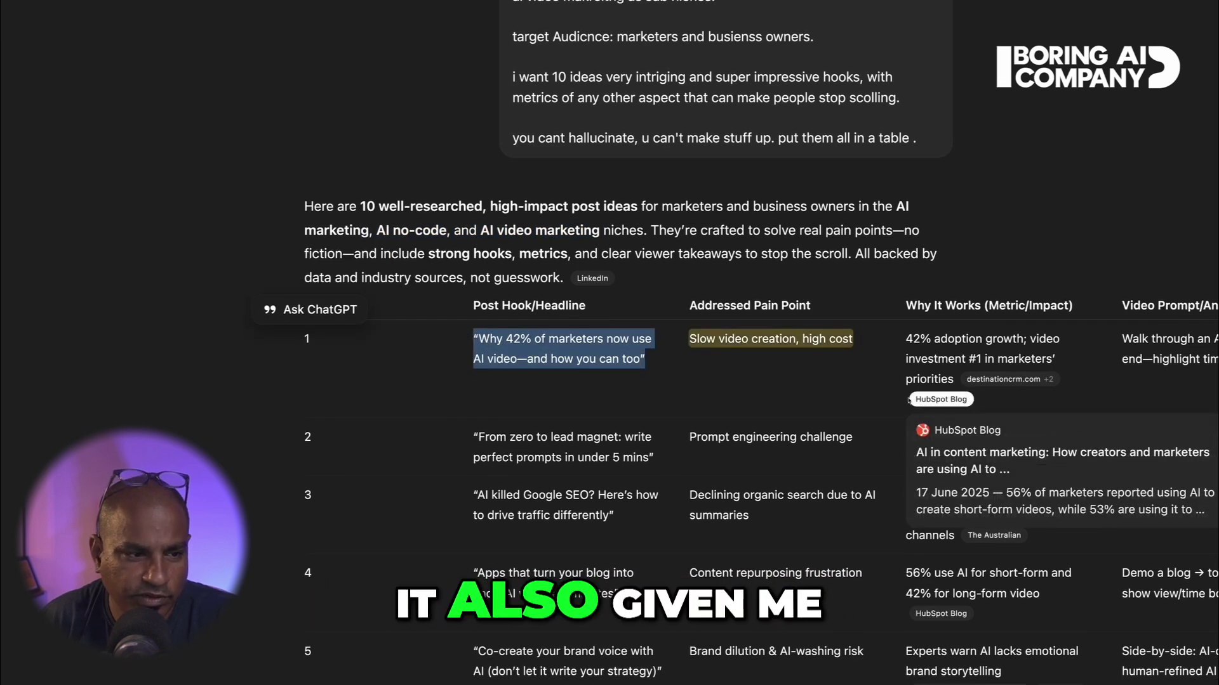
mouse_move(1000, 380)
drag(474, 438, 650, 455)
scroll(494, 451, down, 2)
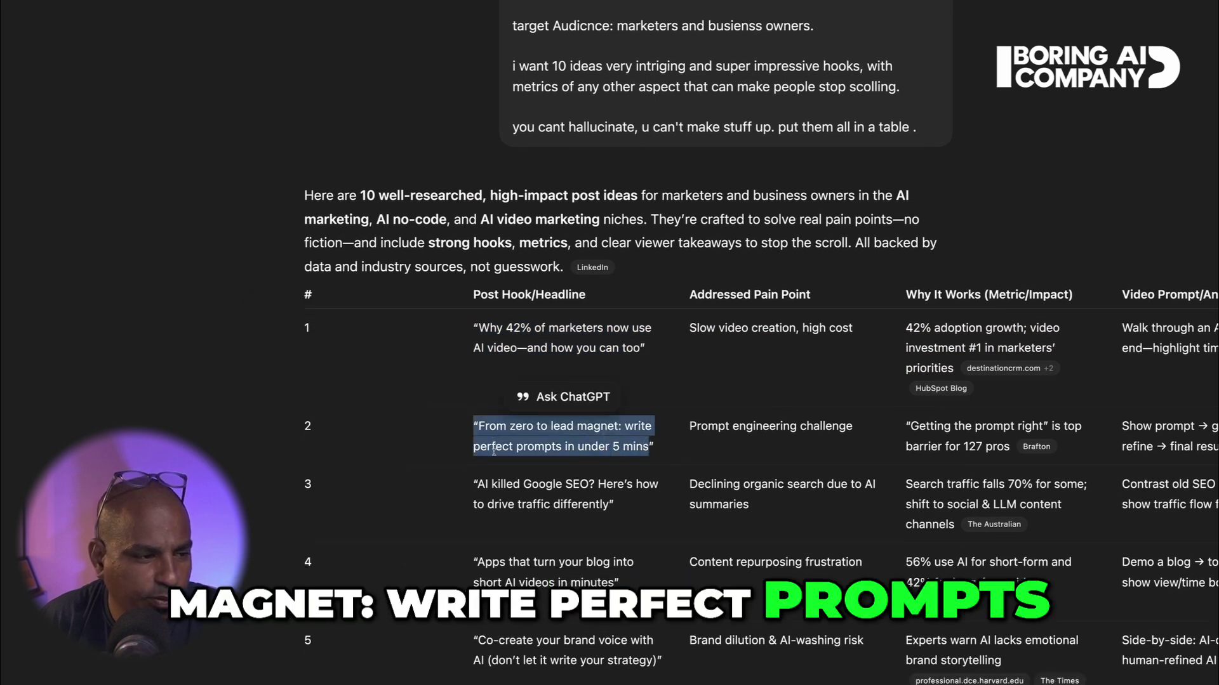
drag(473, 436, 620, 458)
scroll(554, 475, down, 2)
scroll(554, 475, down, 1)
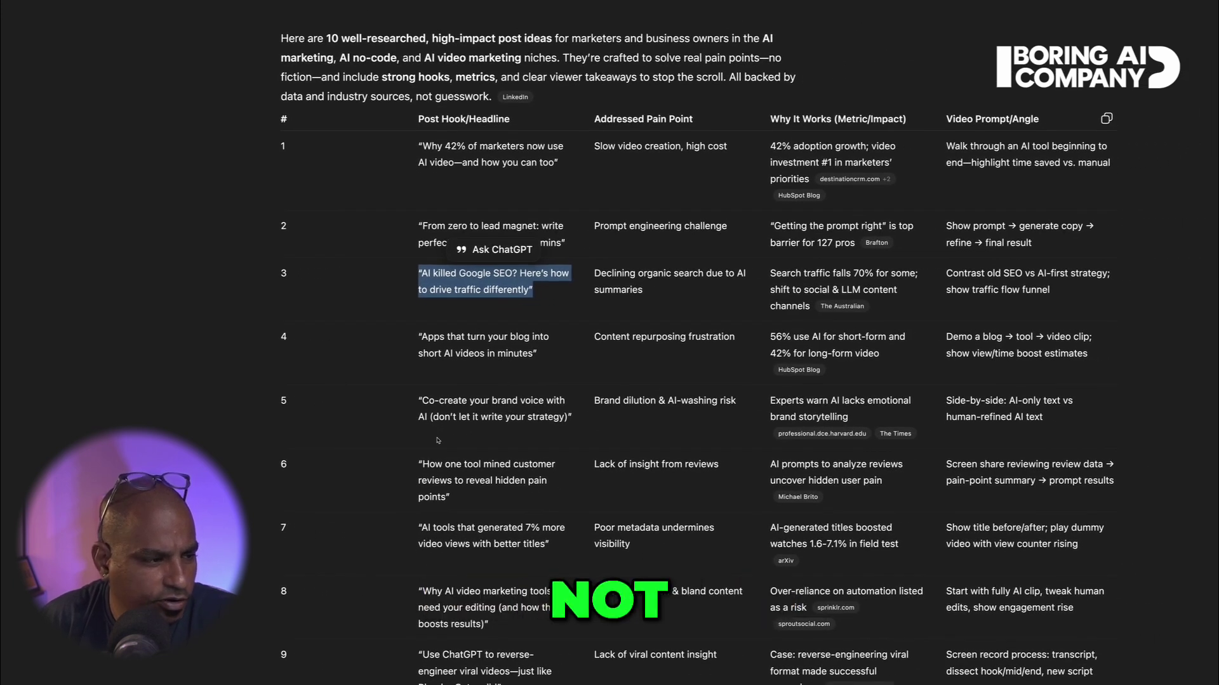
scroll(438, 440, down, 3)
scroll(447, 443, down, 5)
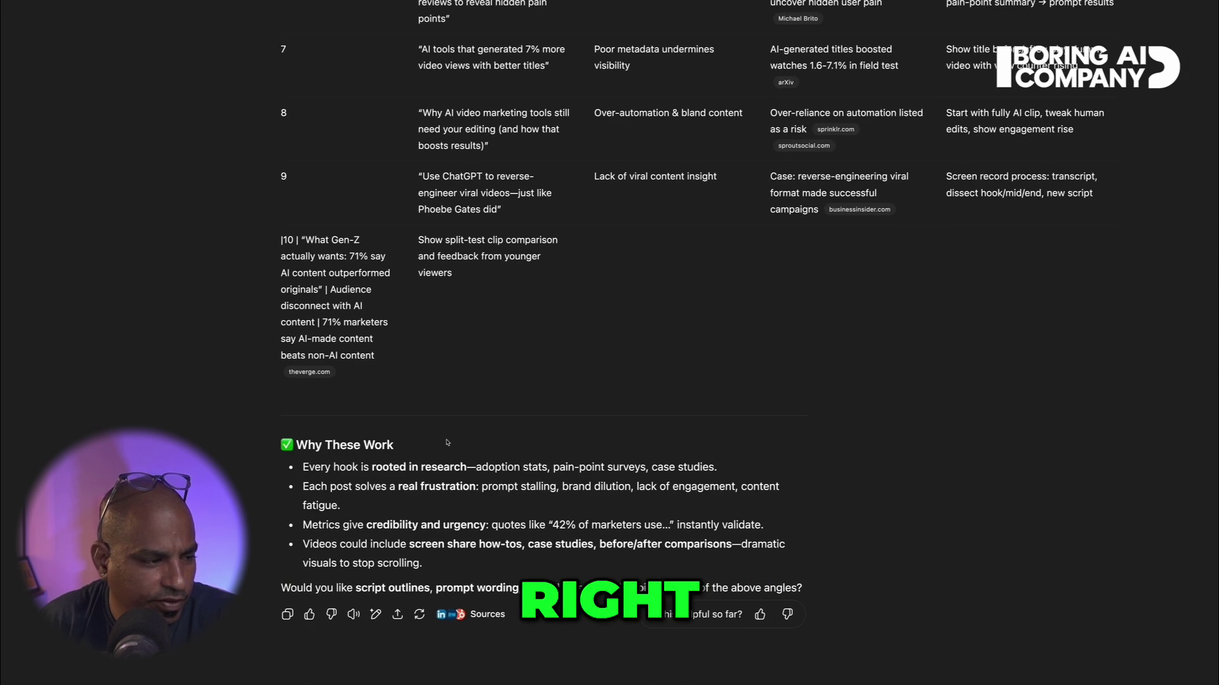
scroll(452, 438, down, 1)
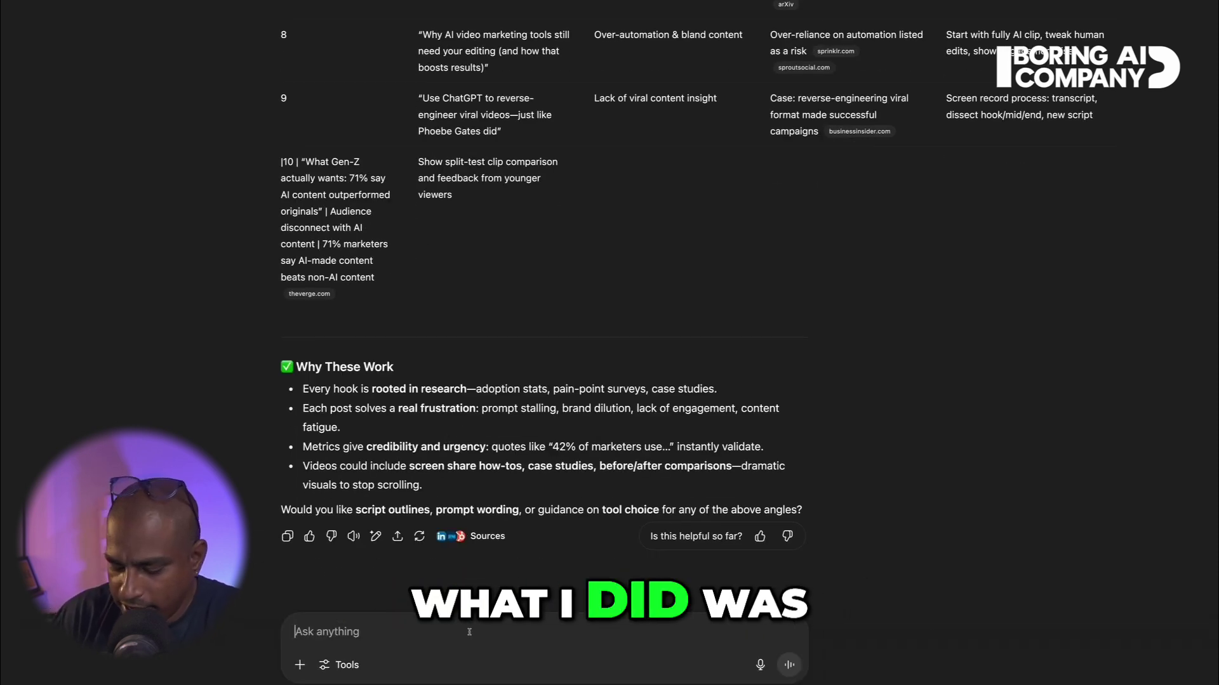
- Paste the JSON prompt, rename seo_requirements to topic, and set keywords to 'ai powered video marketing, ai no code'
key(ctrl+v)
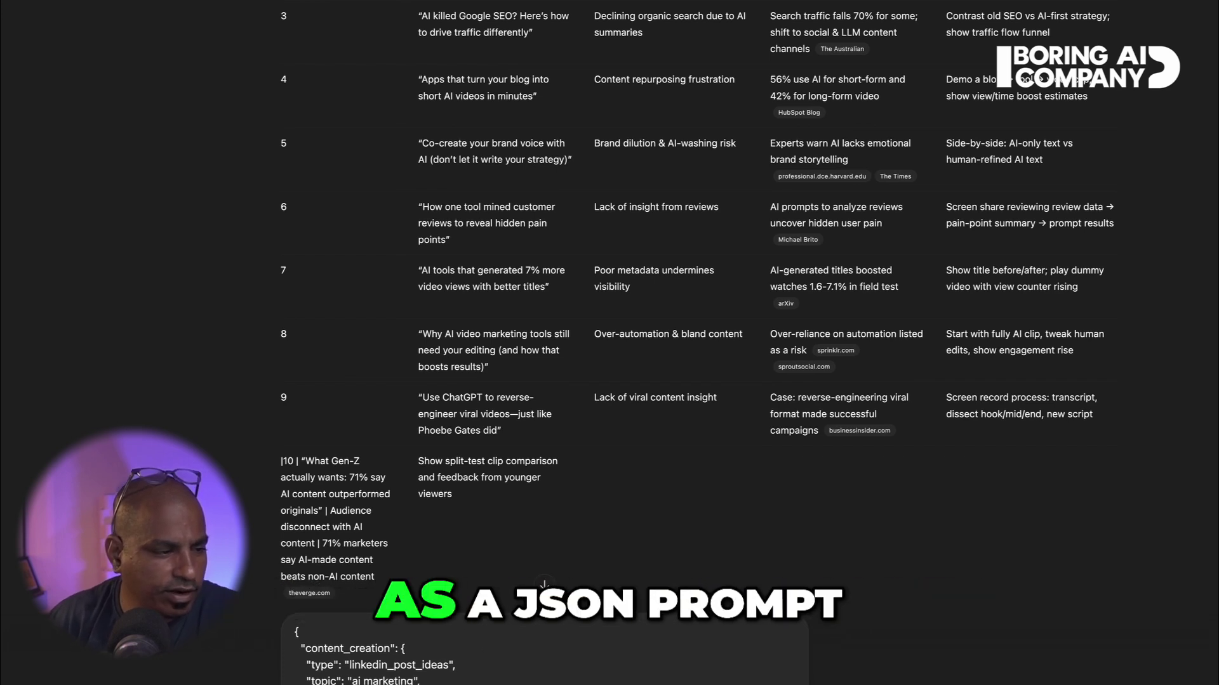
scroll(785, 543, down, 6)
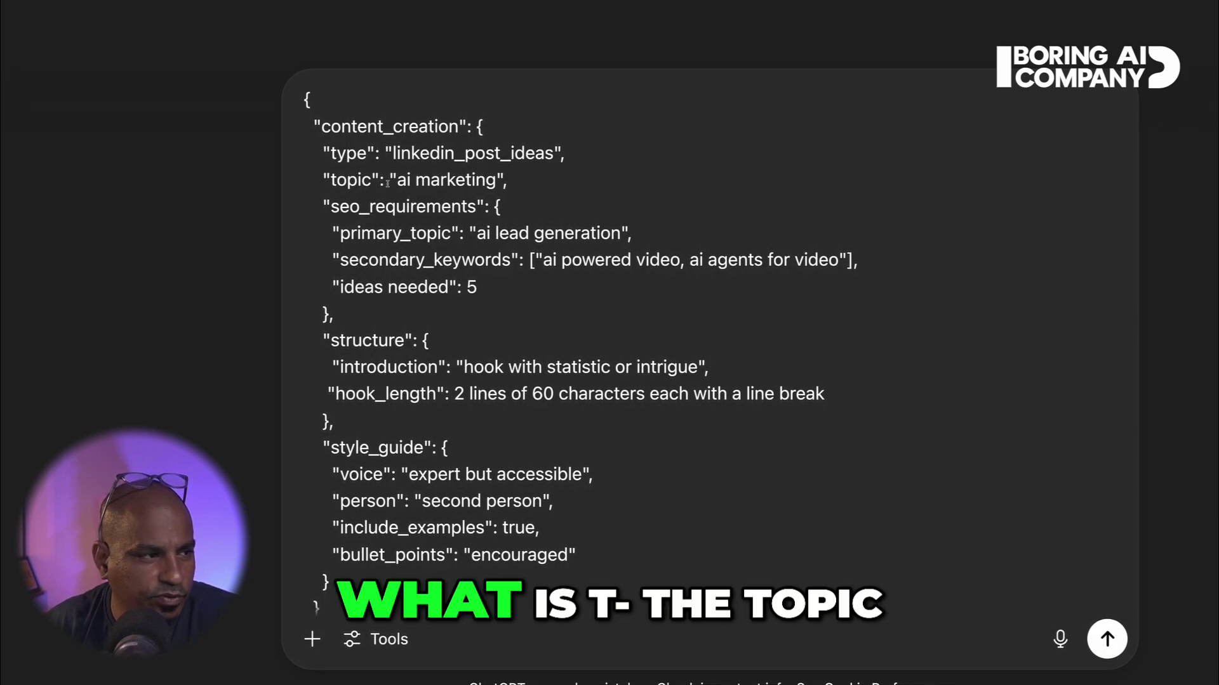
double_click(341, 209)
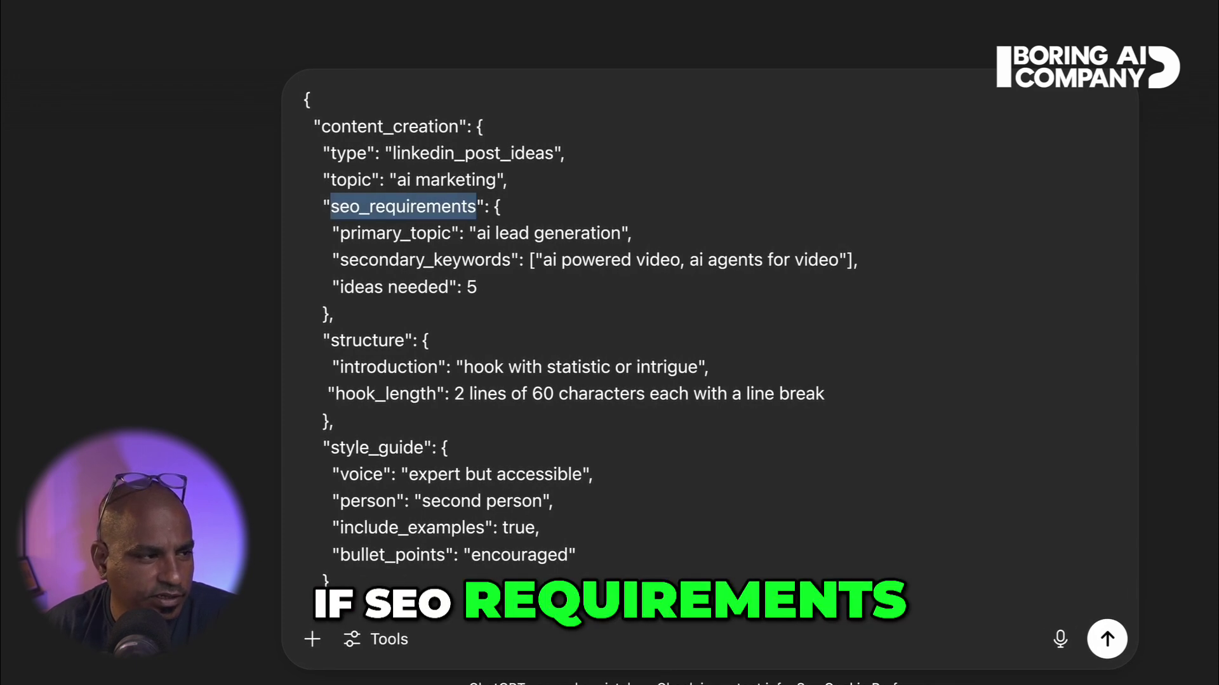
text(topic)
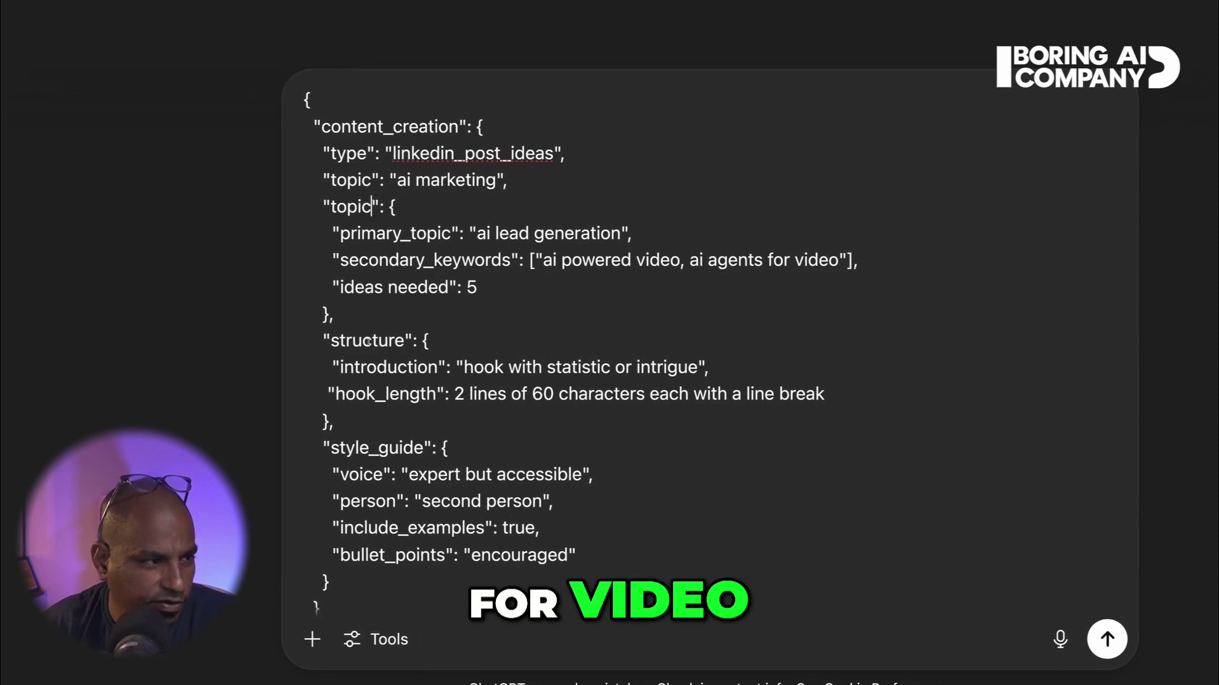
double_click(595, 259)
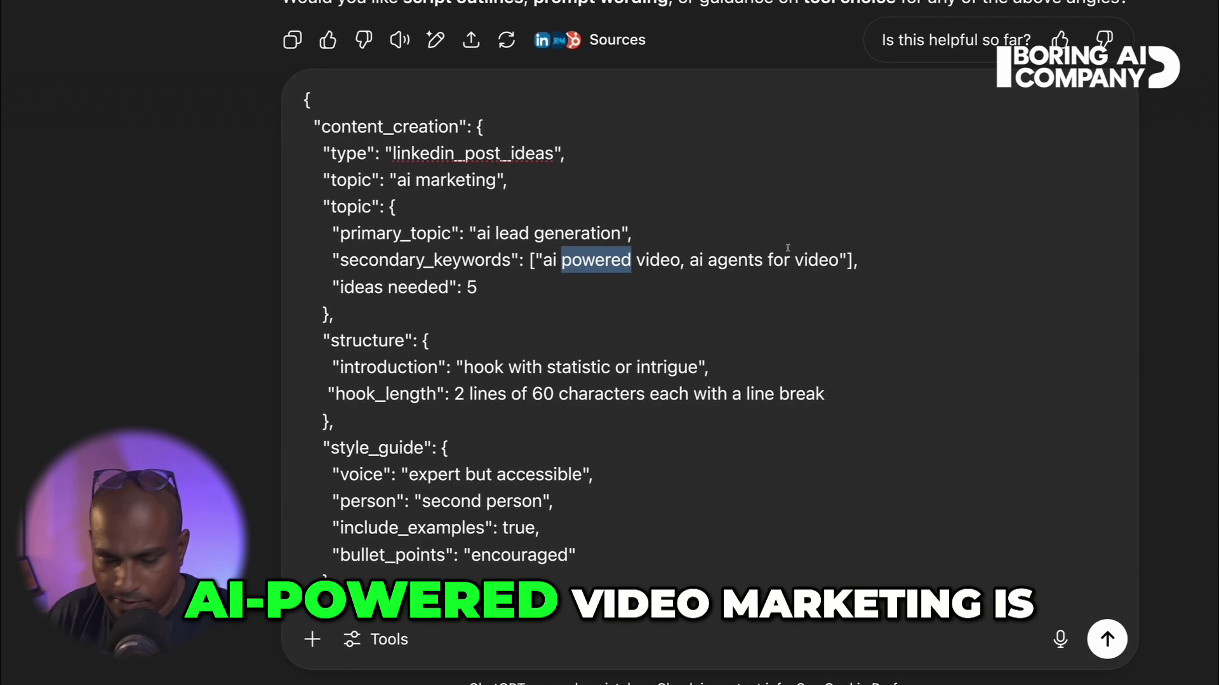
click(681, 259)
text(marketing)
key(Right)
key(Right)
key(Right)
key(Right)
key(Right)
key(shift+Right)
key(shift+Right)
key(shift+Right)
key(shift+Right)
key(shift+Right)
key(shift+Right)
key(shift+Right)
key(shift+Right)
key(shift+Right)
key(shift+Right)
key(shift+Right)
key(shift+Right)
key(shift+Right)
key(shift+Right)
key(shift+Right)
key(shift+Right)
text(no code)
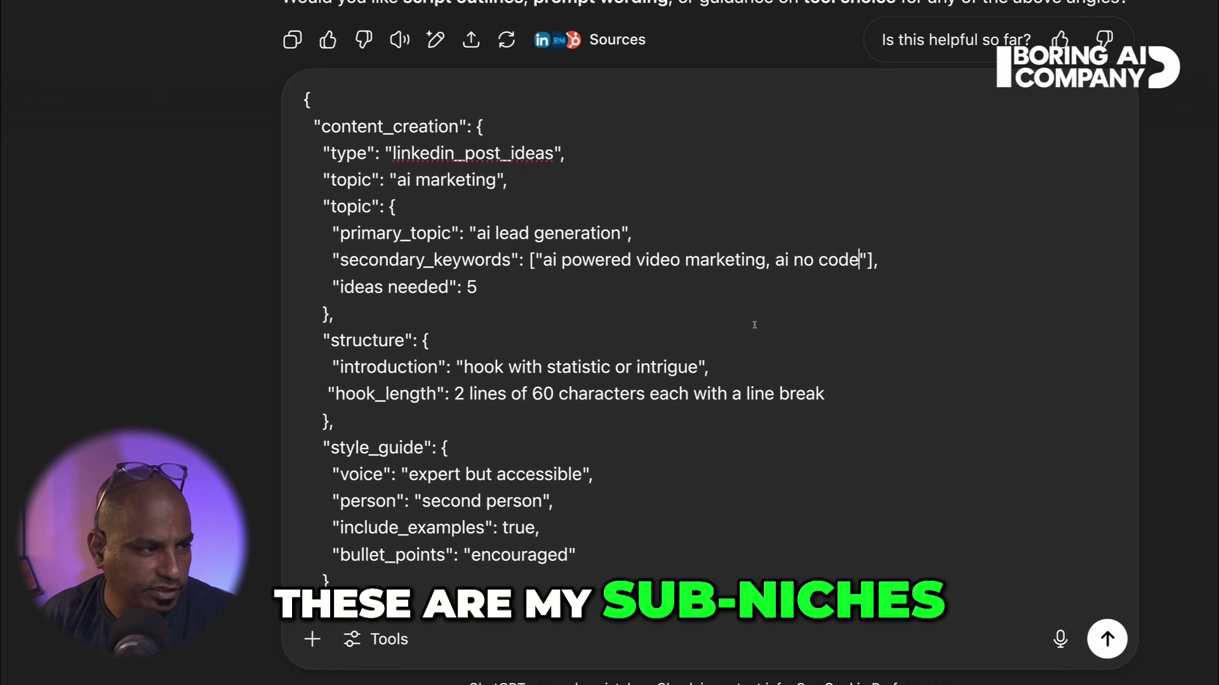
- Change ideas needed from 5 to 10 and extend the introduction with 'making it difficult for the user to scroll'
click(470, 289)
key(shift+Right)
text(10)
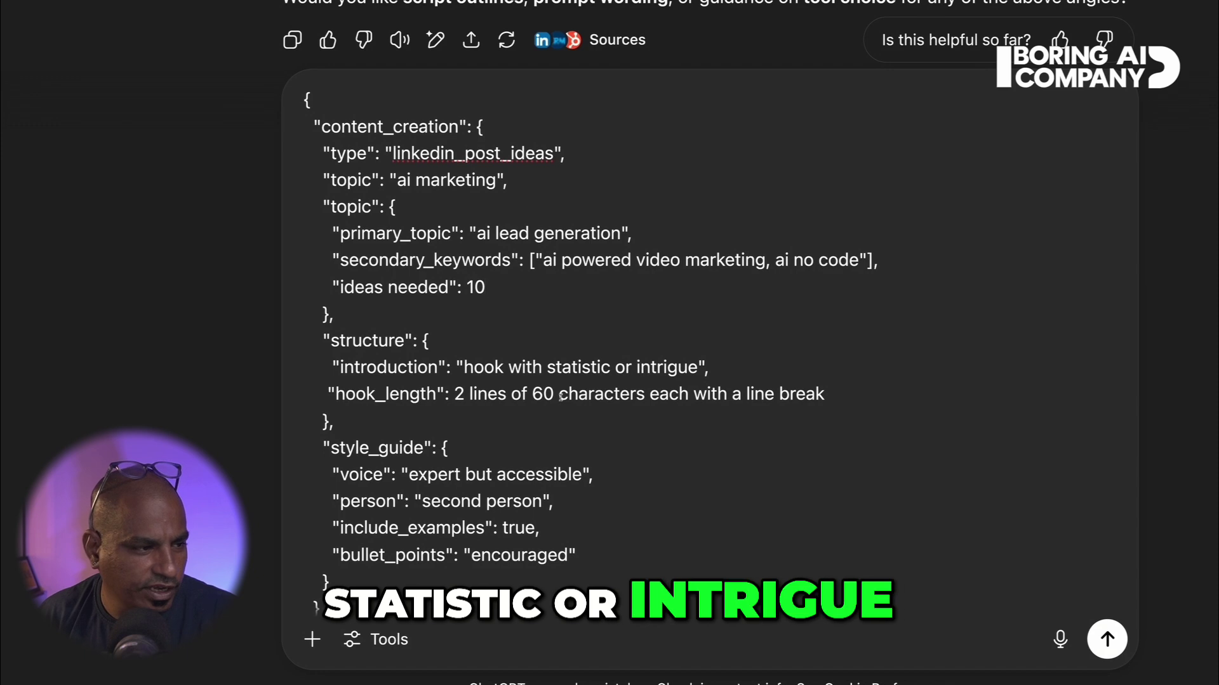
click(706, 367)
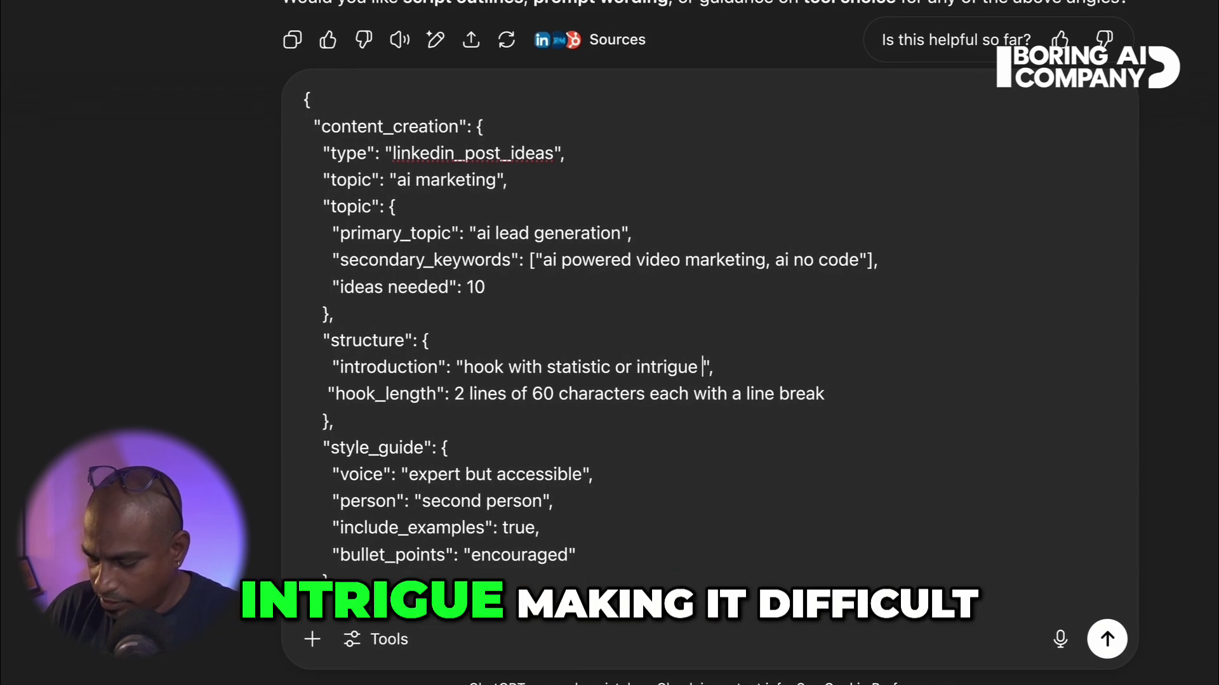
text(making it )
text(difficult for the u)
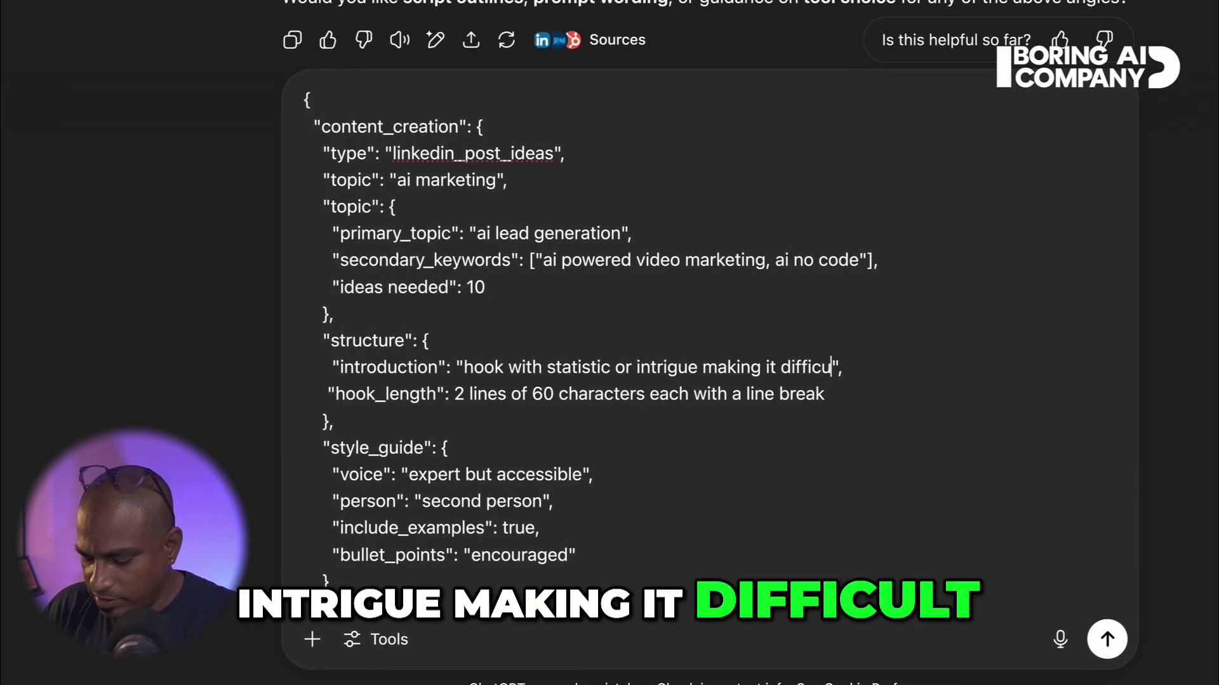
text(ser to scroll)
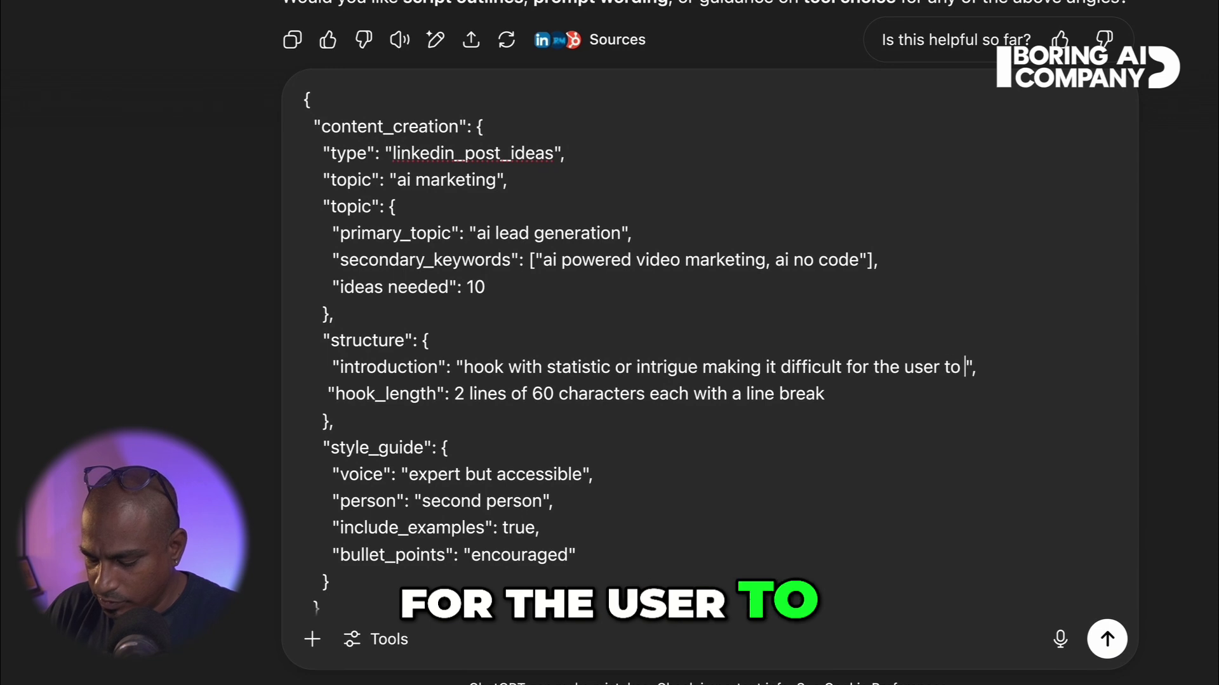
- Add a "nature" line under topic reading 'viral, shareable and relevant and engaging'
click(396, 207)
key(Return)
text(")
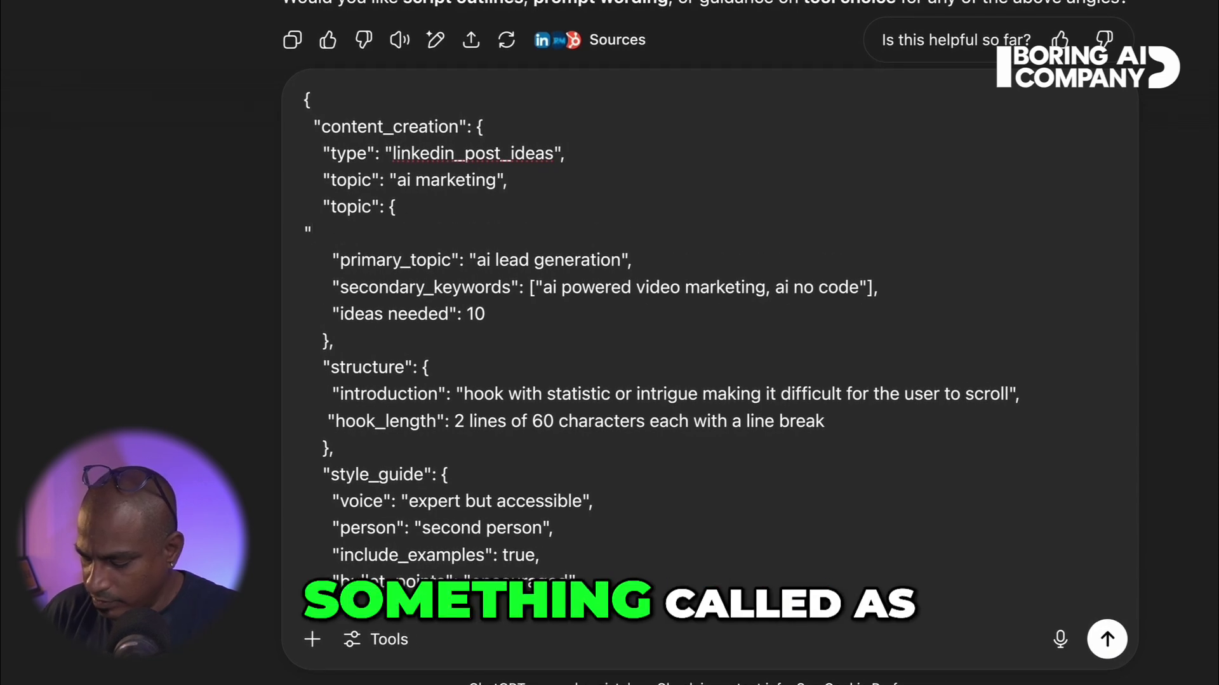
text(nature)
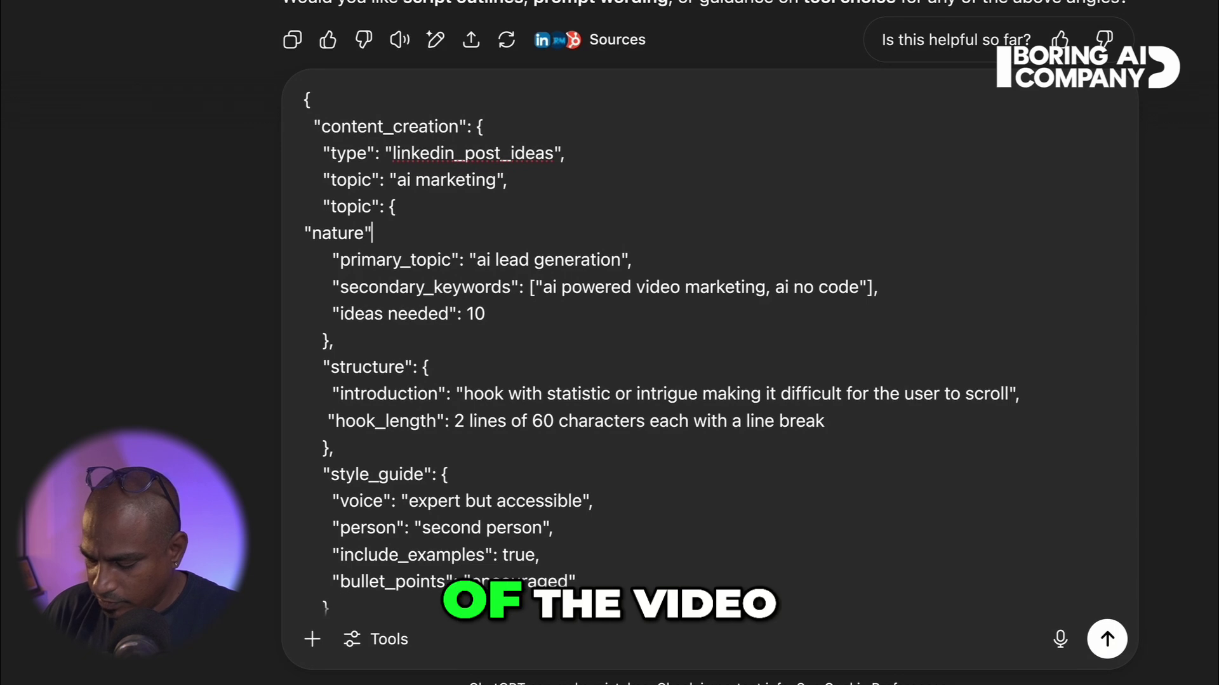
text(": "viral, shareable and relev)
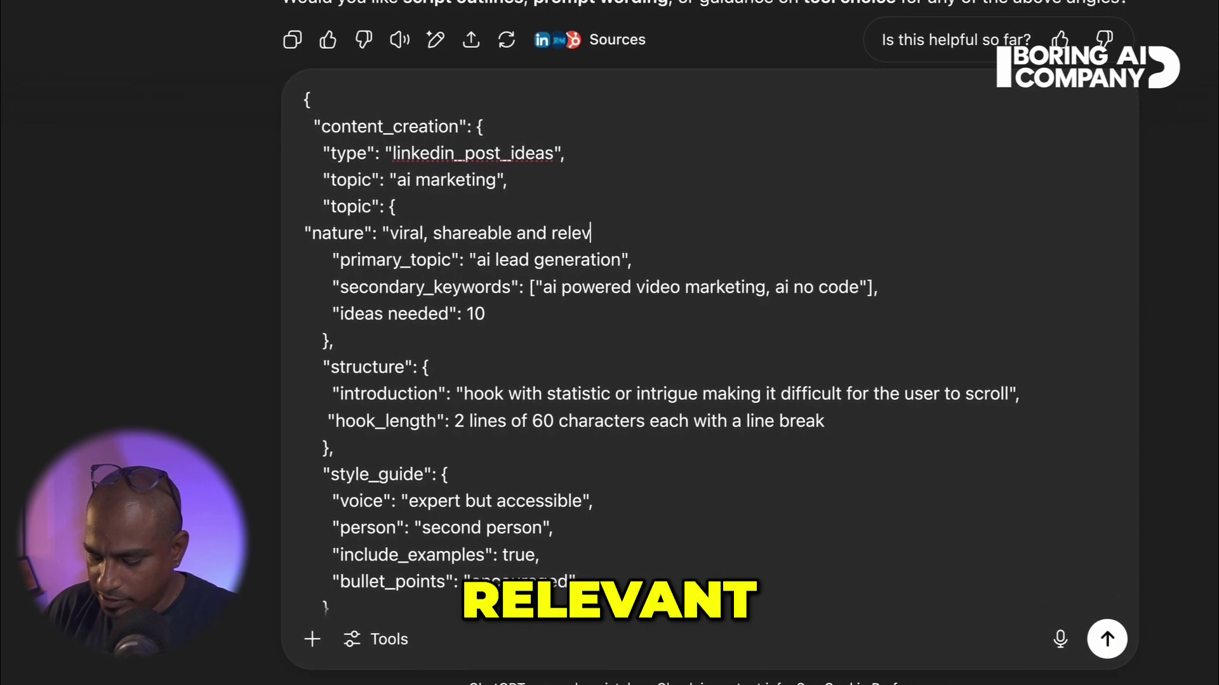
text(ant and engaging")
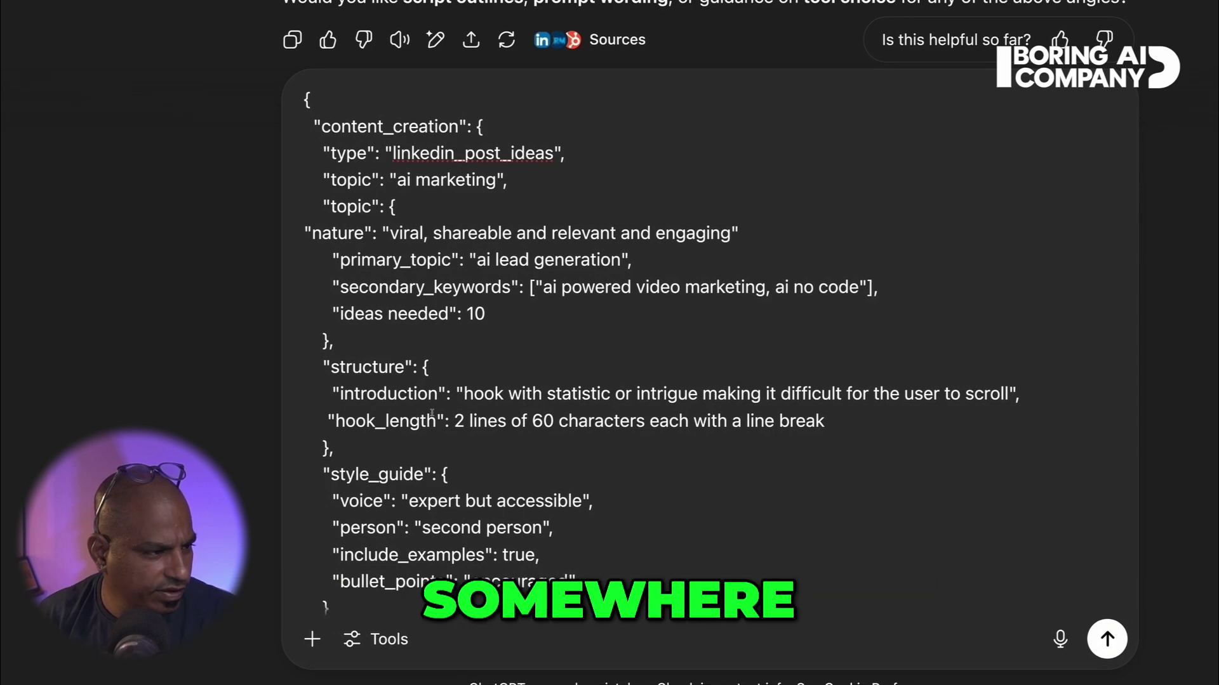
- Add a "Target Audience" line below the type line naming marketers and business owners
scroll(533, 178, down, 1)
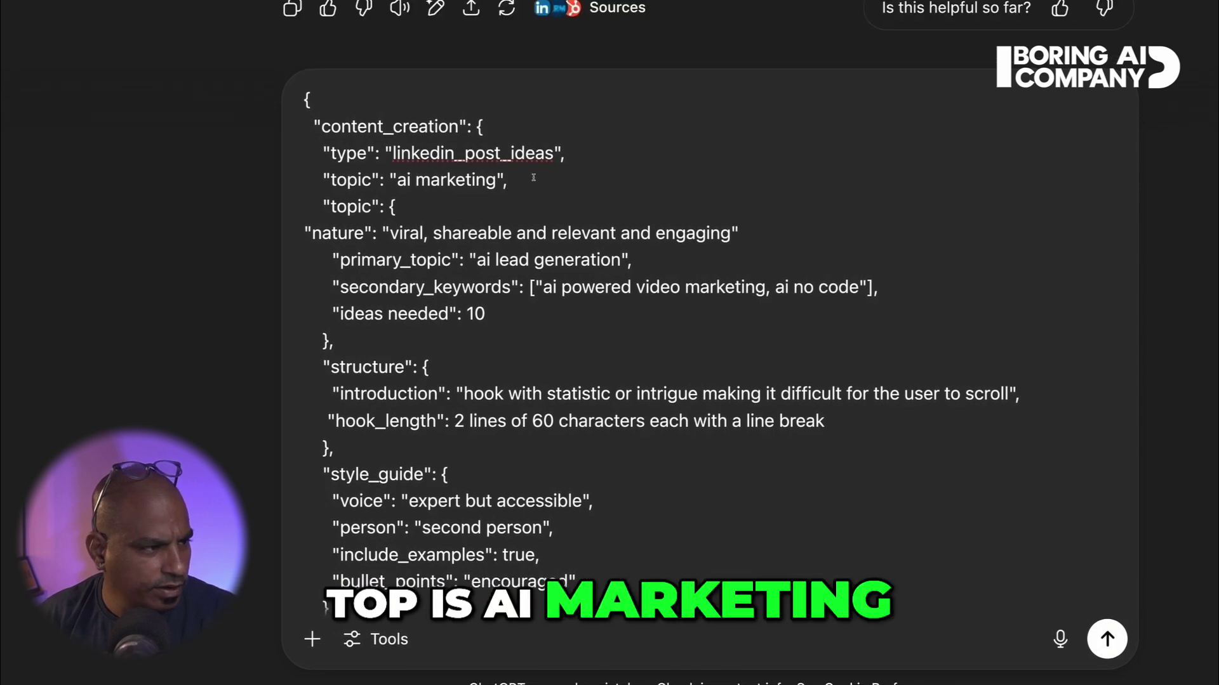
click(532, 152)
key(Return)
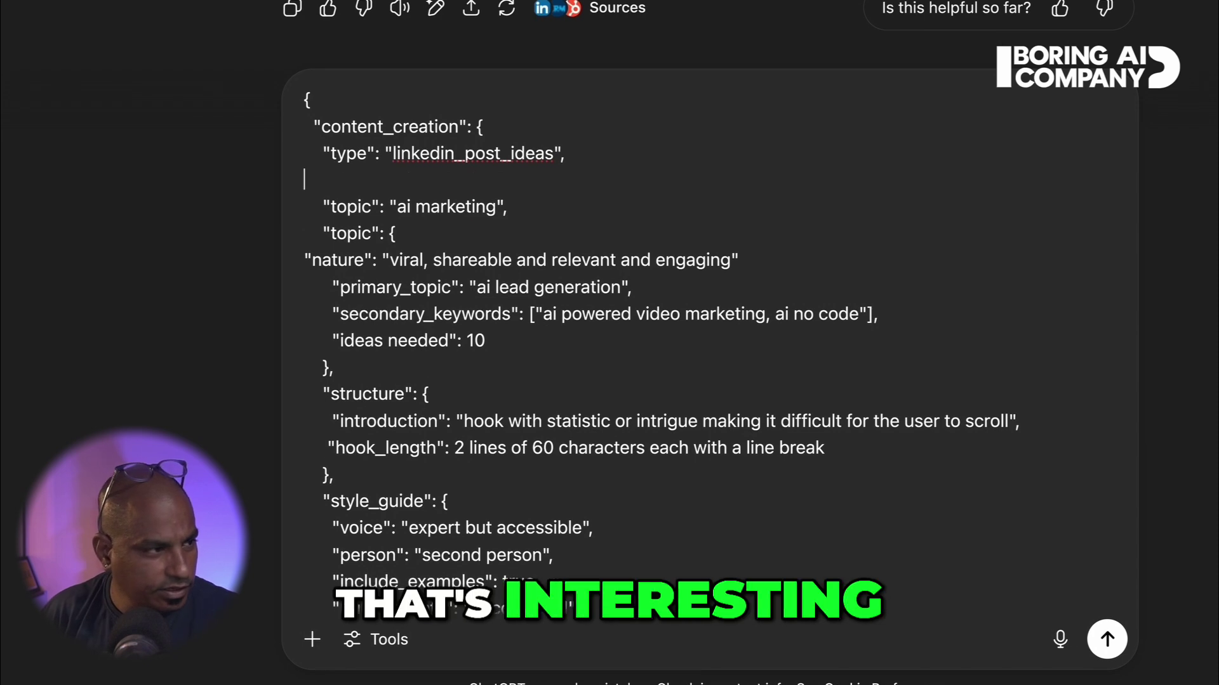
text("Target)
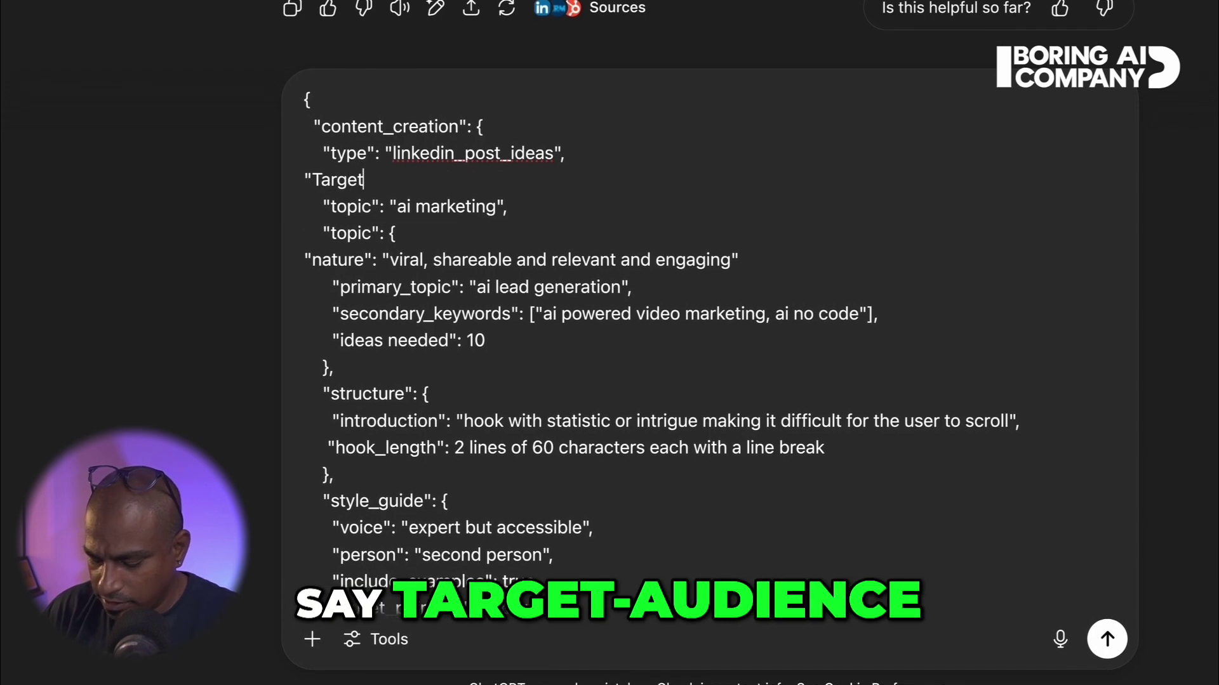
text( Audience": "marketers a)
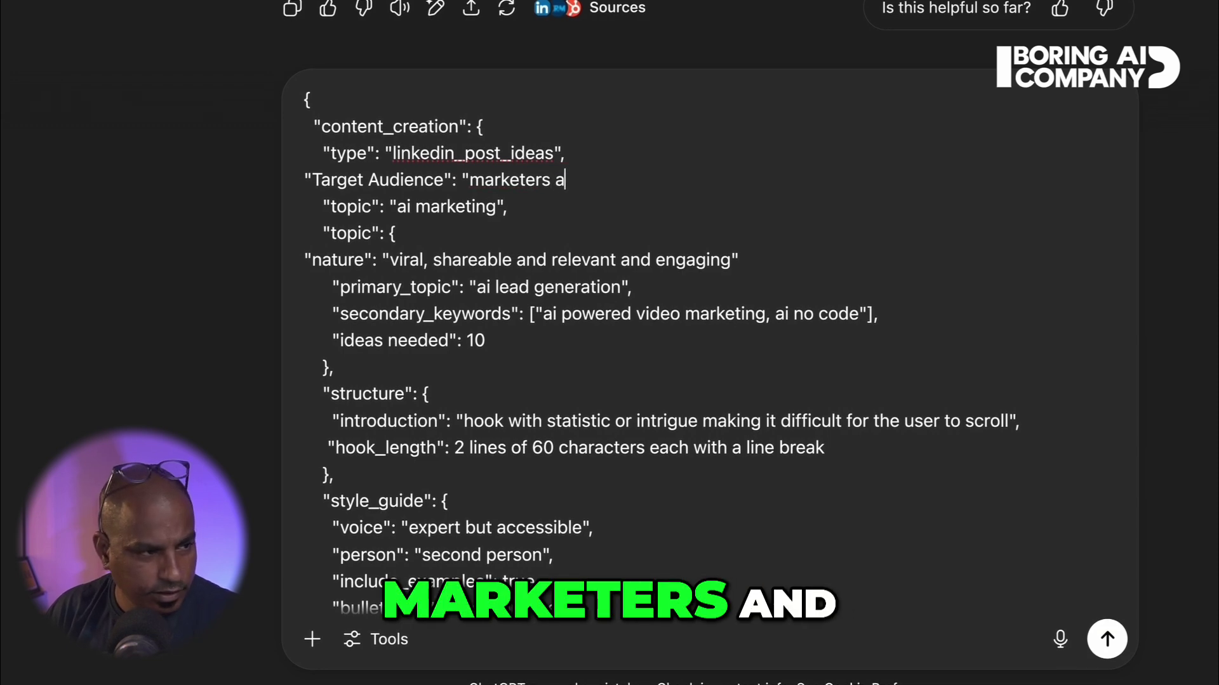
text(bd)
key(BackSpace)
key(BackSpace)
key(BackSpace)
key(BackSpace)
key(BackSpace)
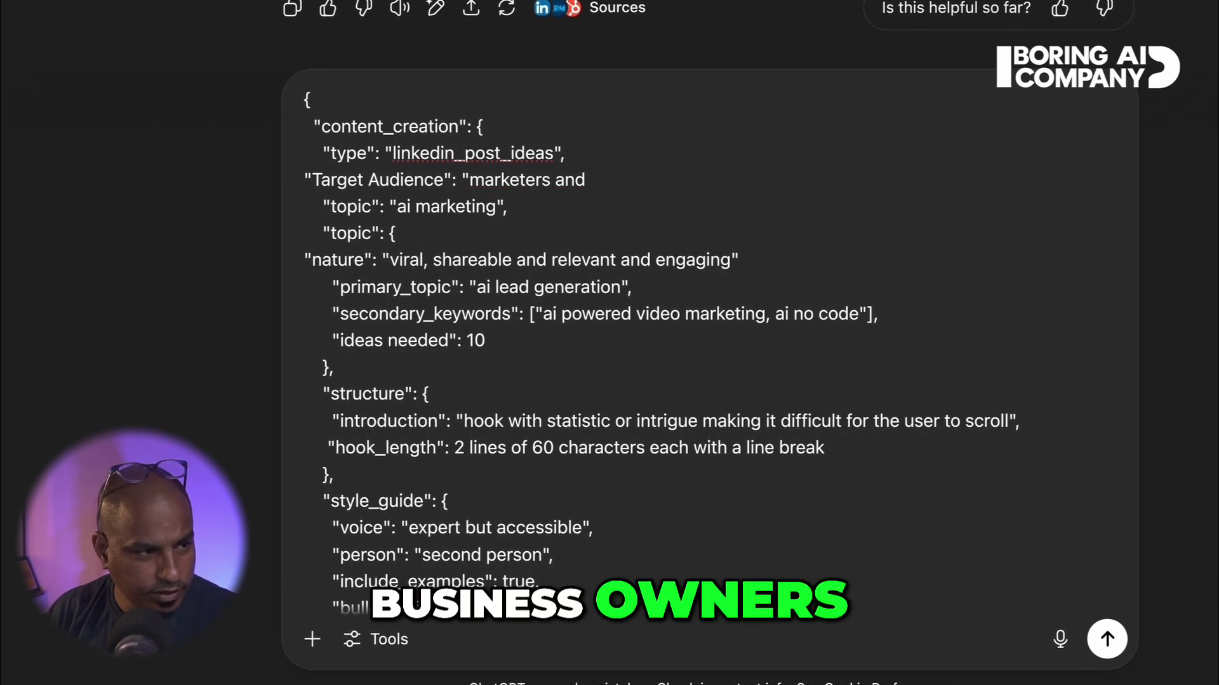
text(buisness owners)
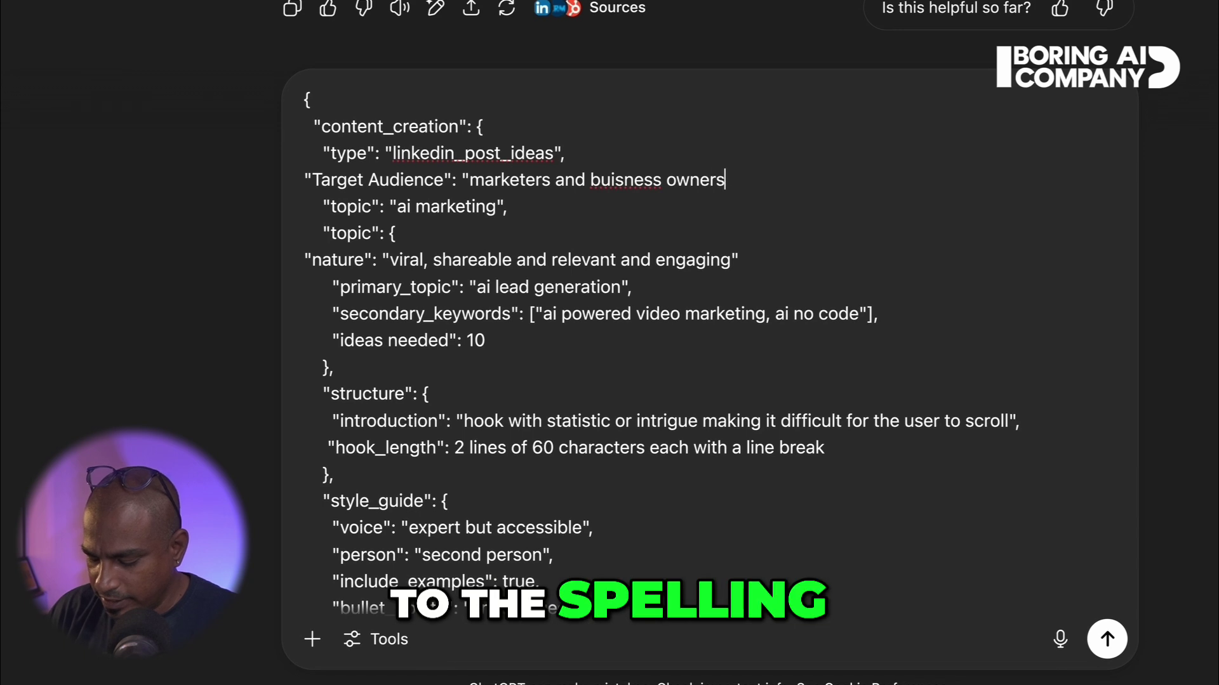
text(")
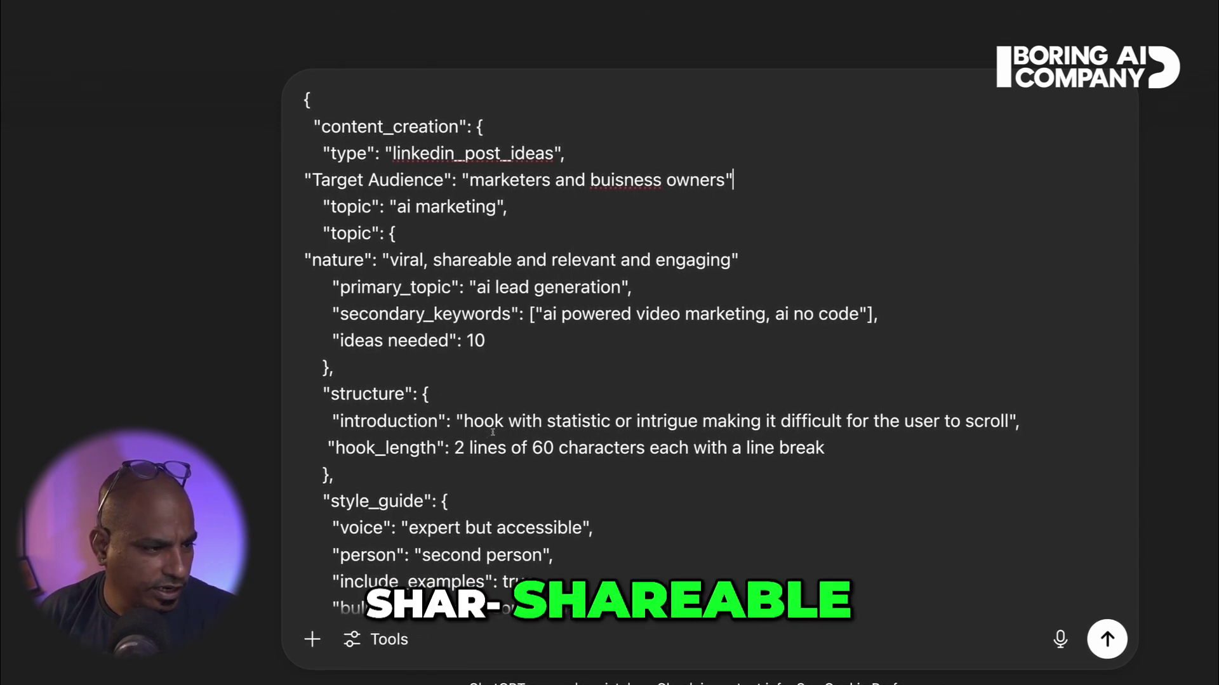
- Send the finished JSON prompt to ChatGPT to get 10 LinkedIn post ideas
click(693, 448)
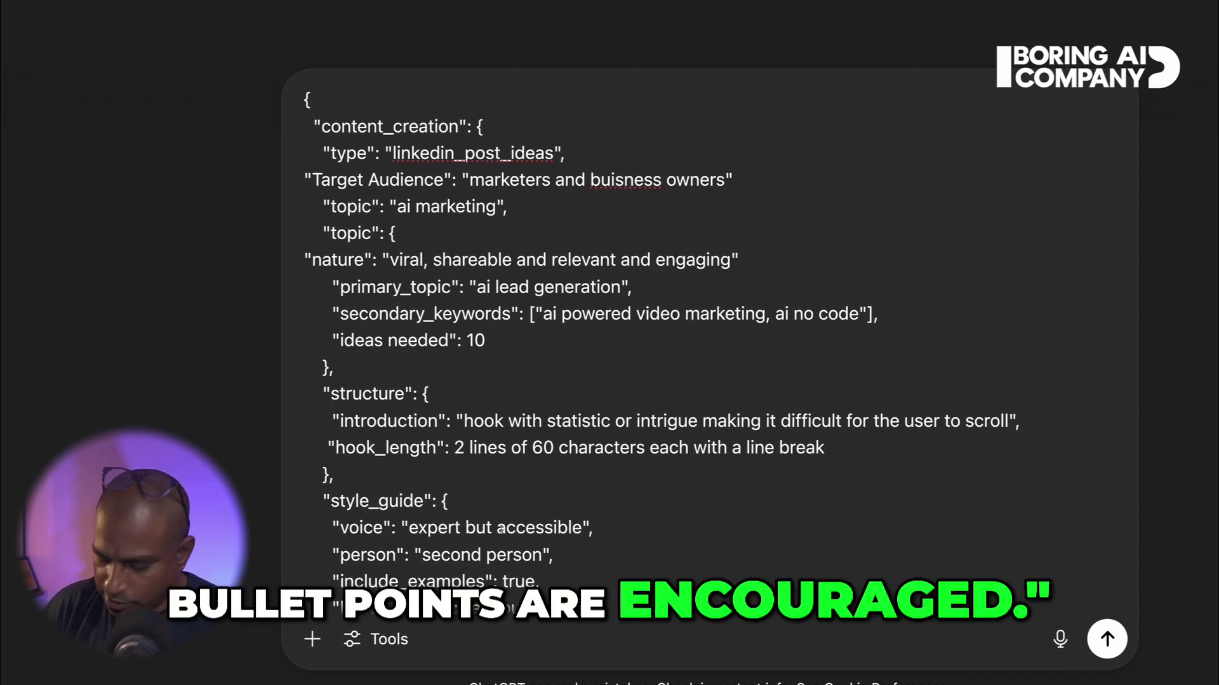
scroll(500, 528, down, 3)
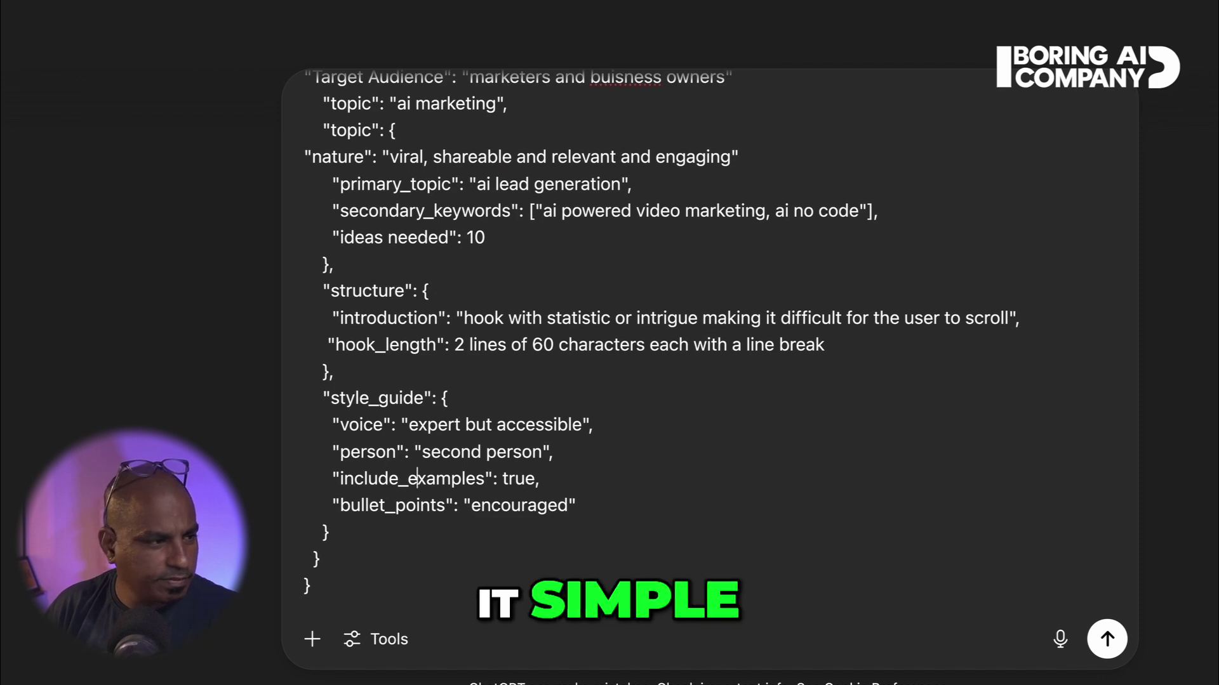
key(ctrl+Home)
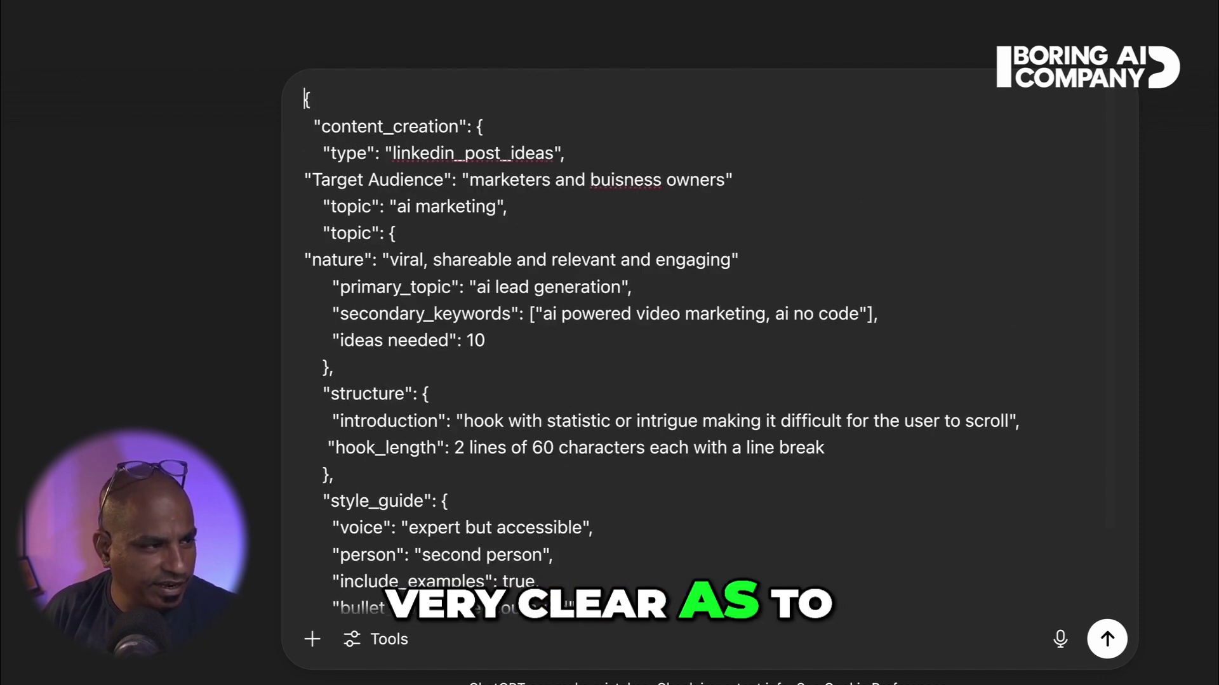
key(Return)
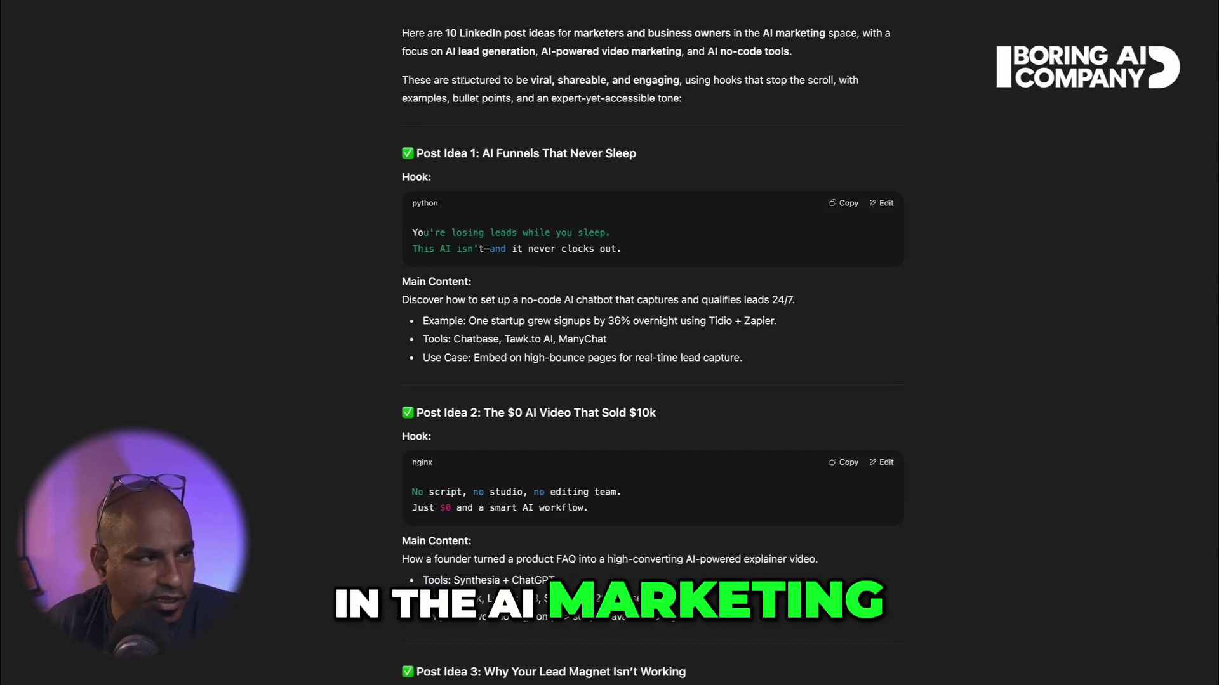
drag(401, 51, 841, 31)
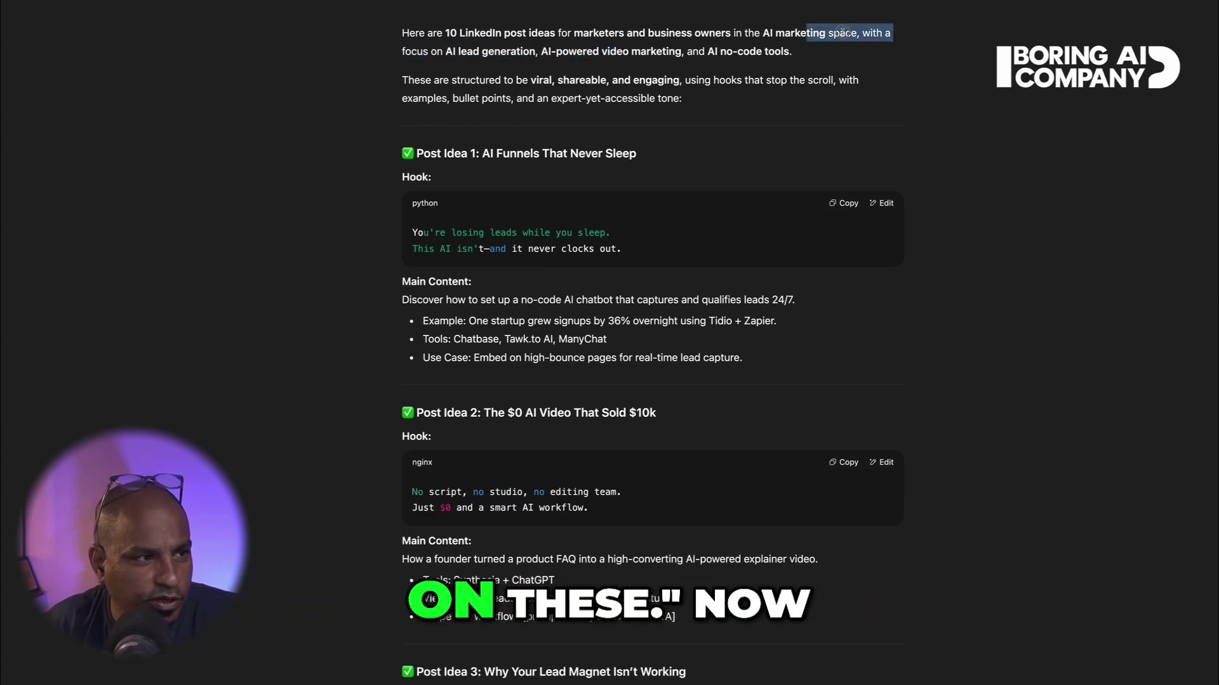
click(437, 108)
scroll(476, 112, down, 3)
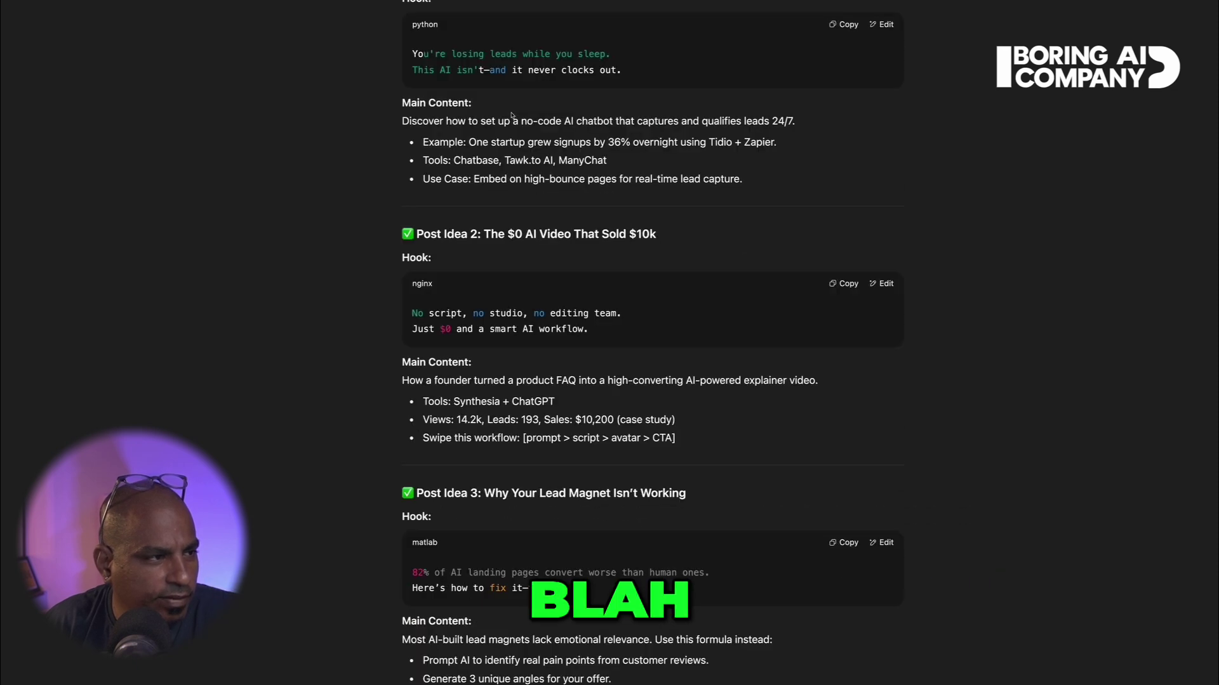
scroll(511, 115, up, 2)
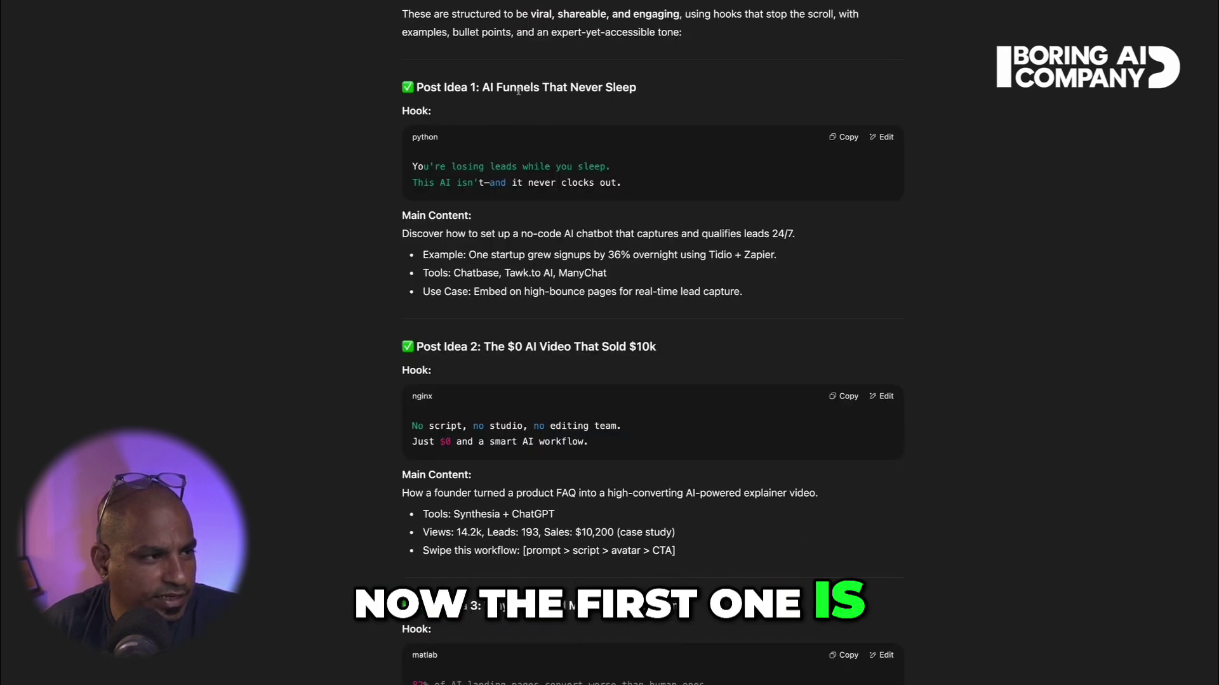
drag(488, 89, 632, 87)
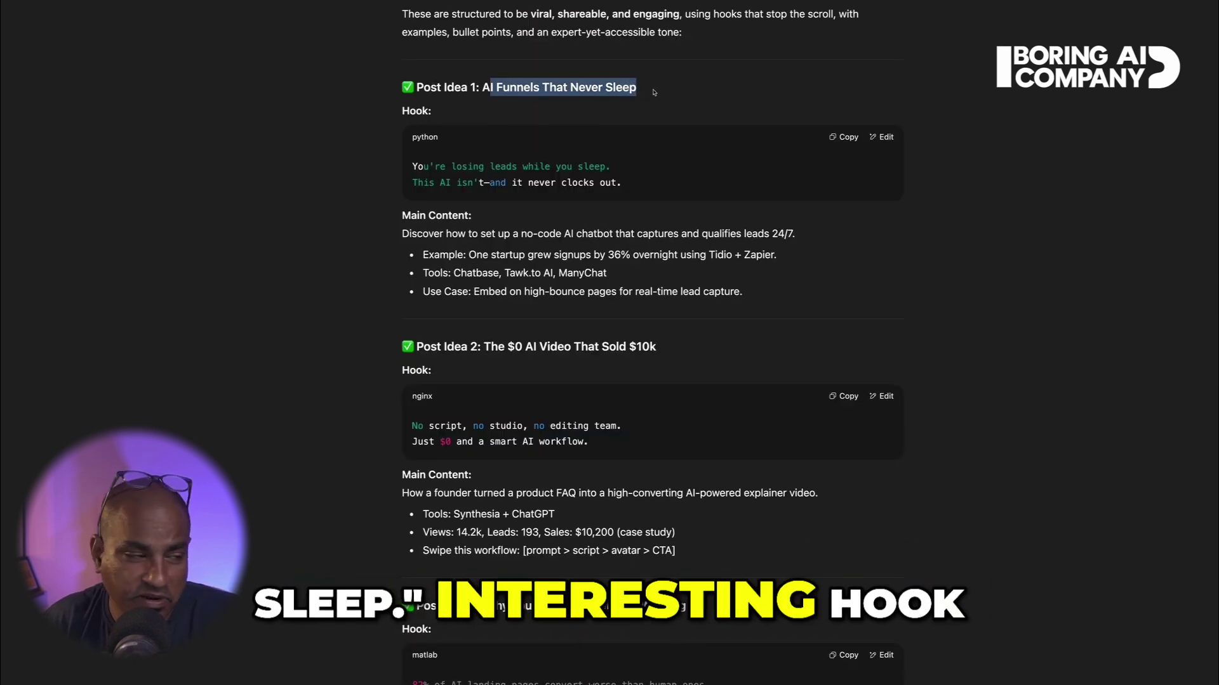
drag(413, 167, 638, 186)
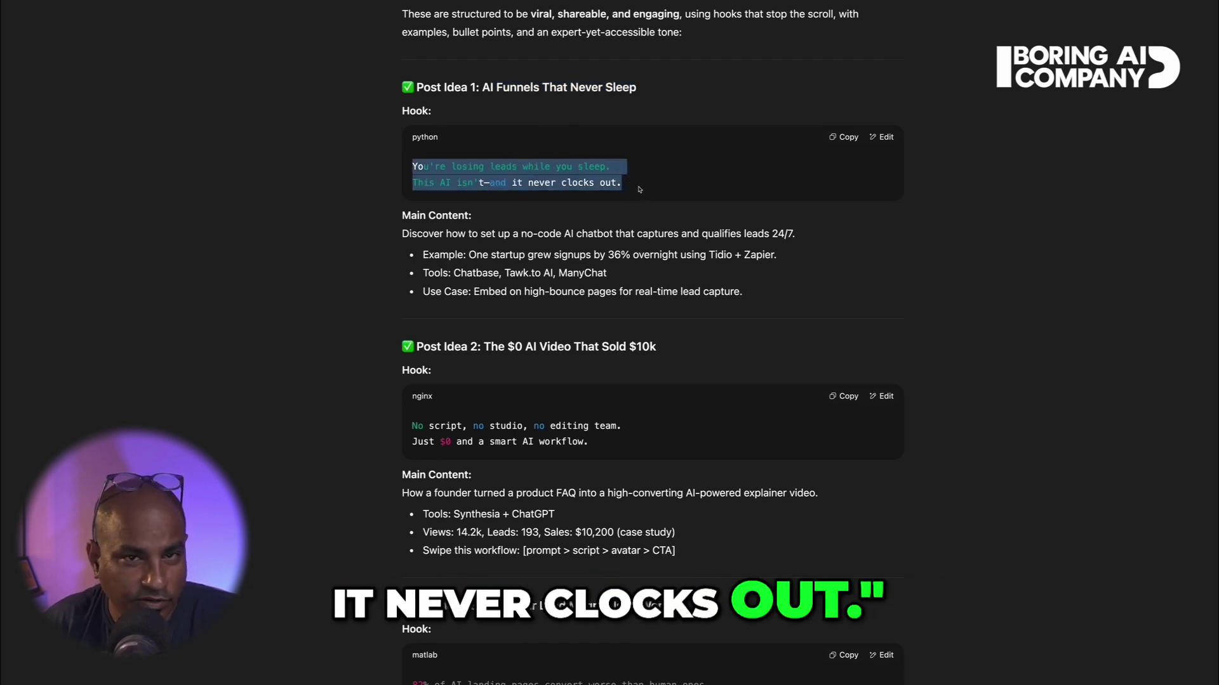
scroll(522, 217, down, 1)
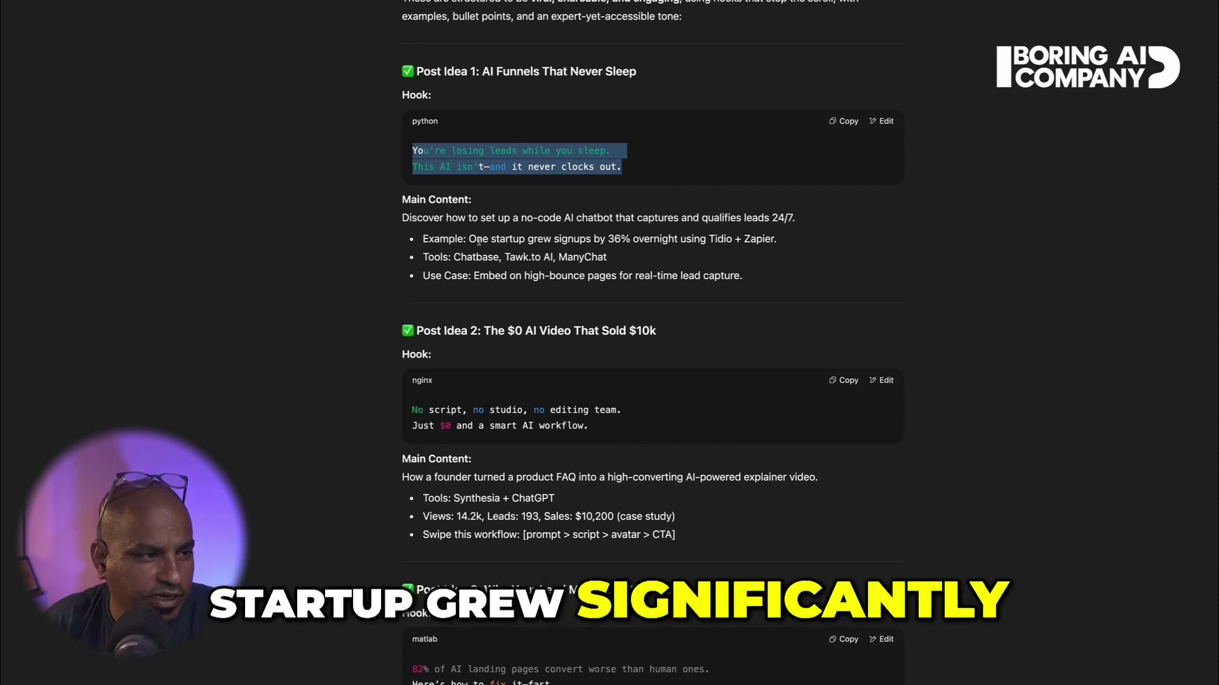
drag(475, 240, 776, 241)
drag(440, 259, 592, 258)
drag(467, 278, 724, 278)
click(470, 275)
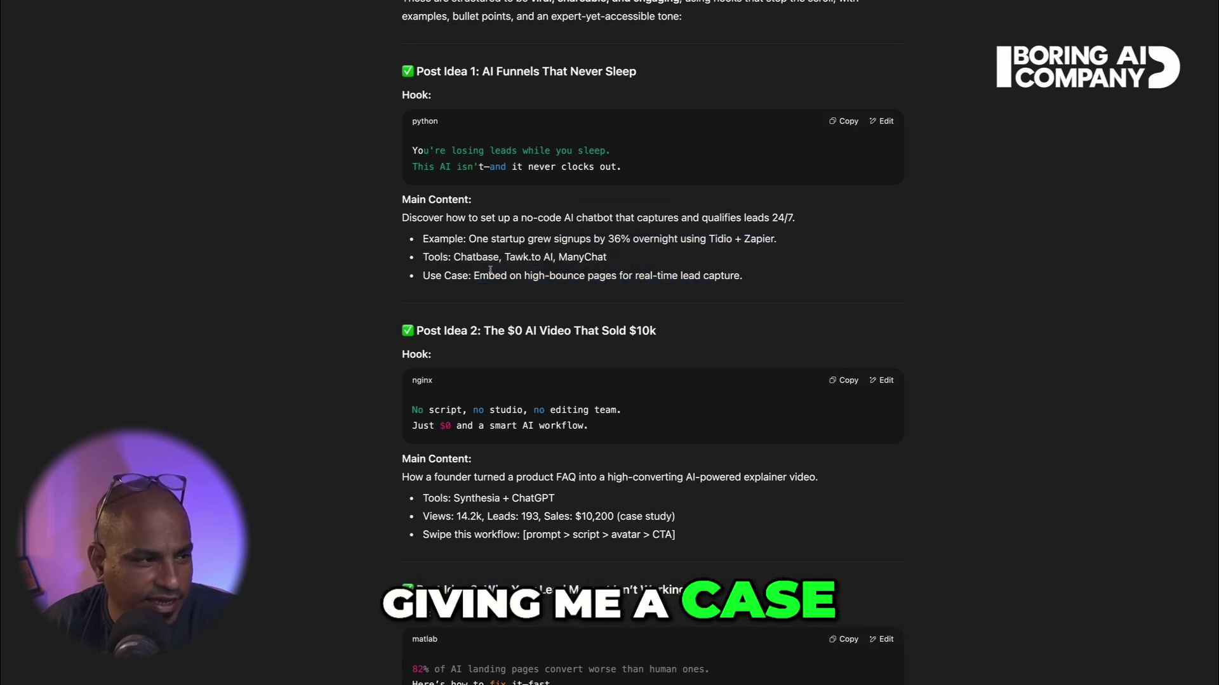
scroll(501, 258, down, 1)
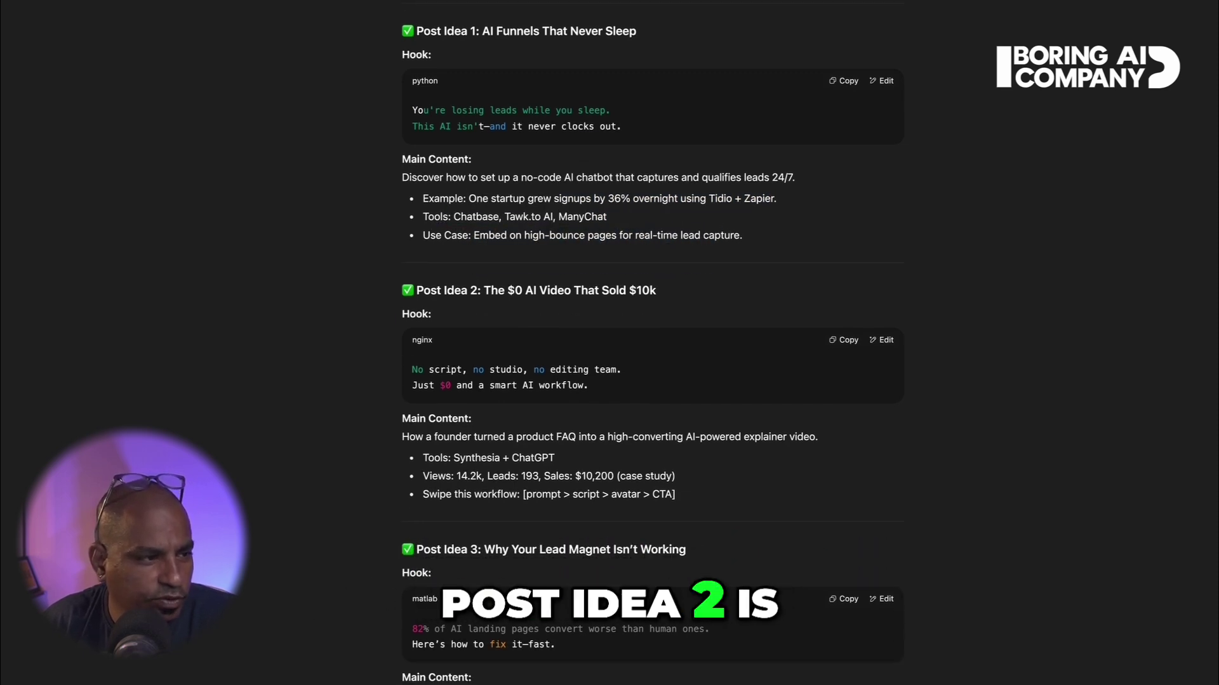
drag(488, 286, 682, 293)
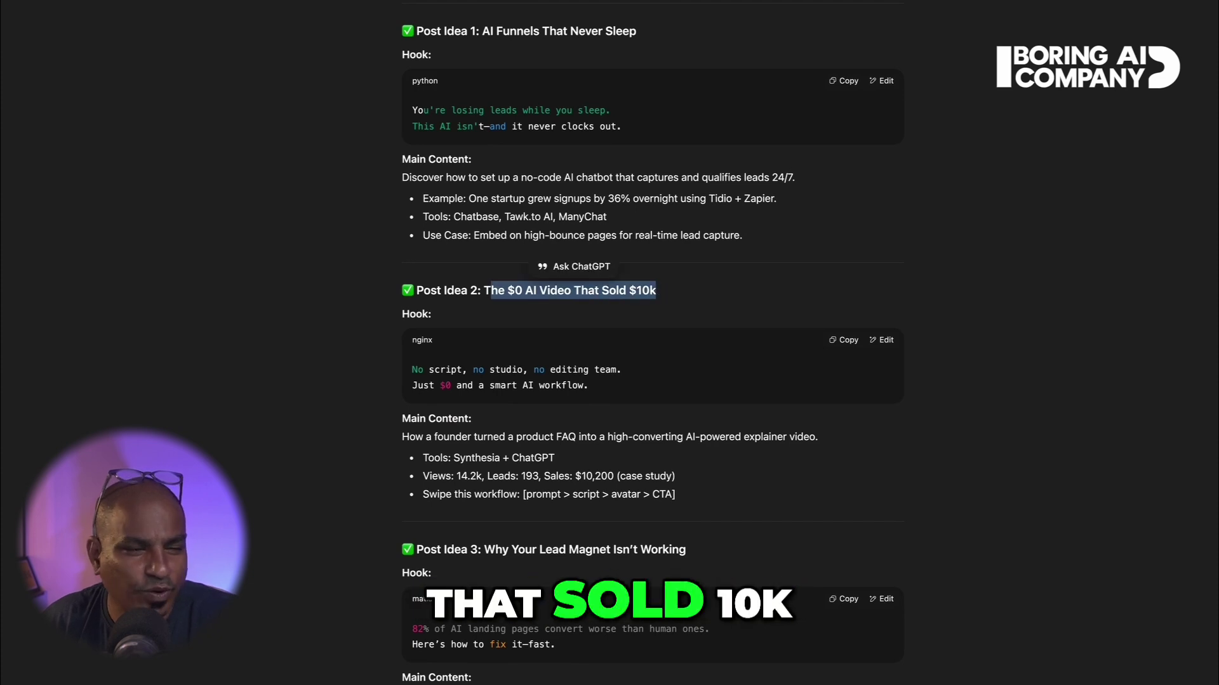
scroll(461, 359, down, 1)
drag(412, 326, 634, 344)
click(636, 345)
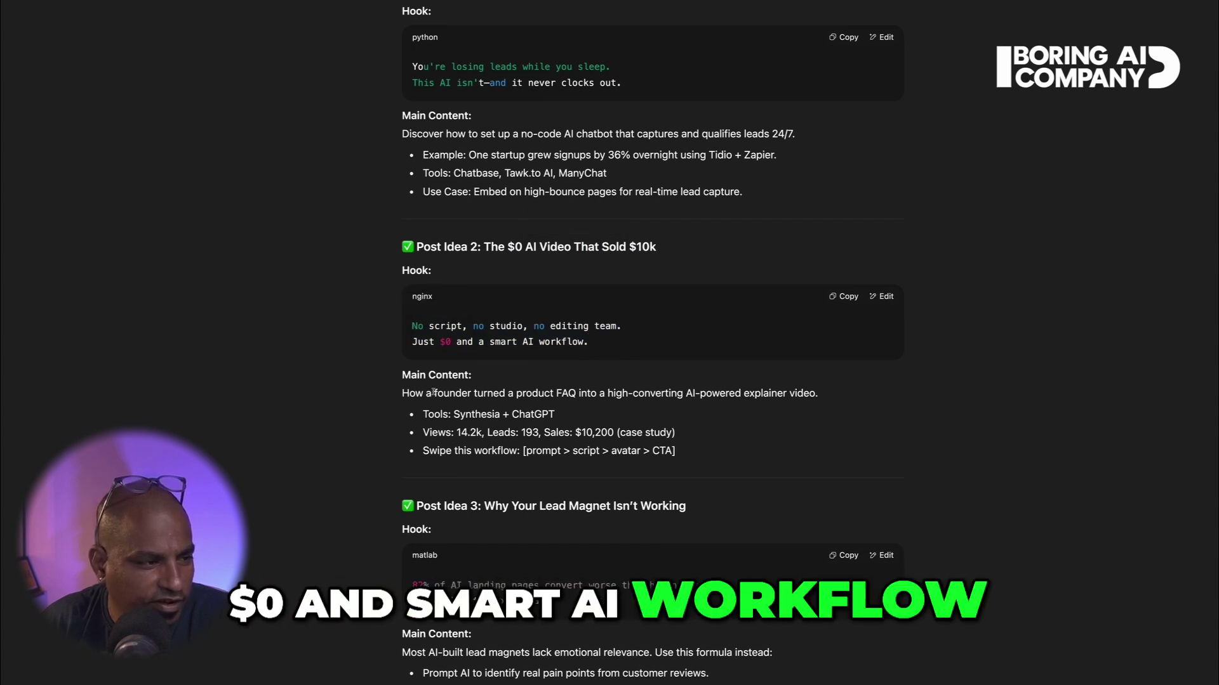
drag(396, 404, 765, 450)
click(455, 424)
scroll(489, 419, down, 2)
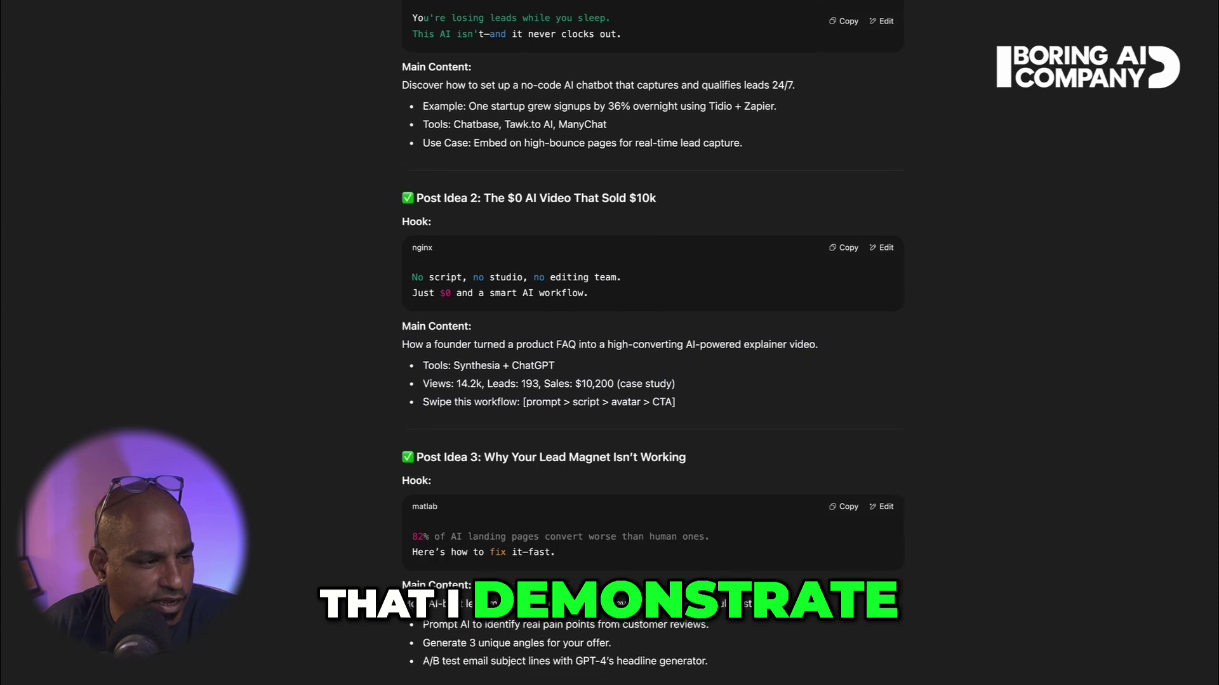
drag(483, 389, 698, 395)
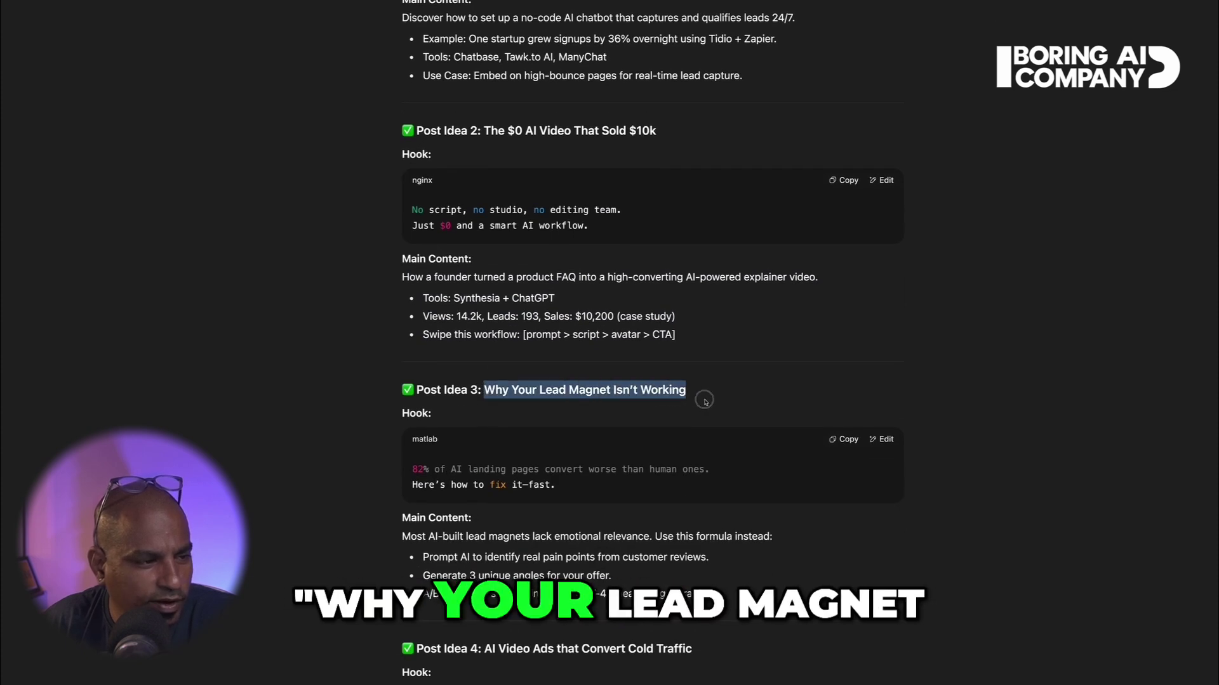
scroll(544, 412, down, 2)
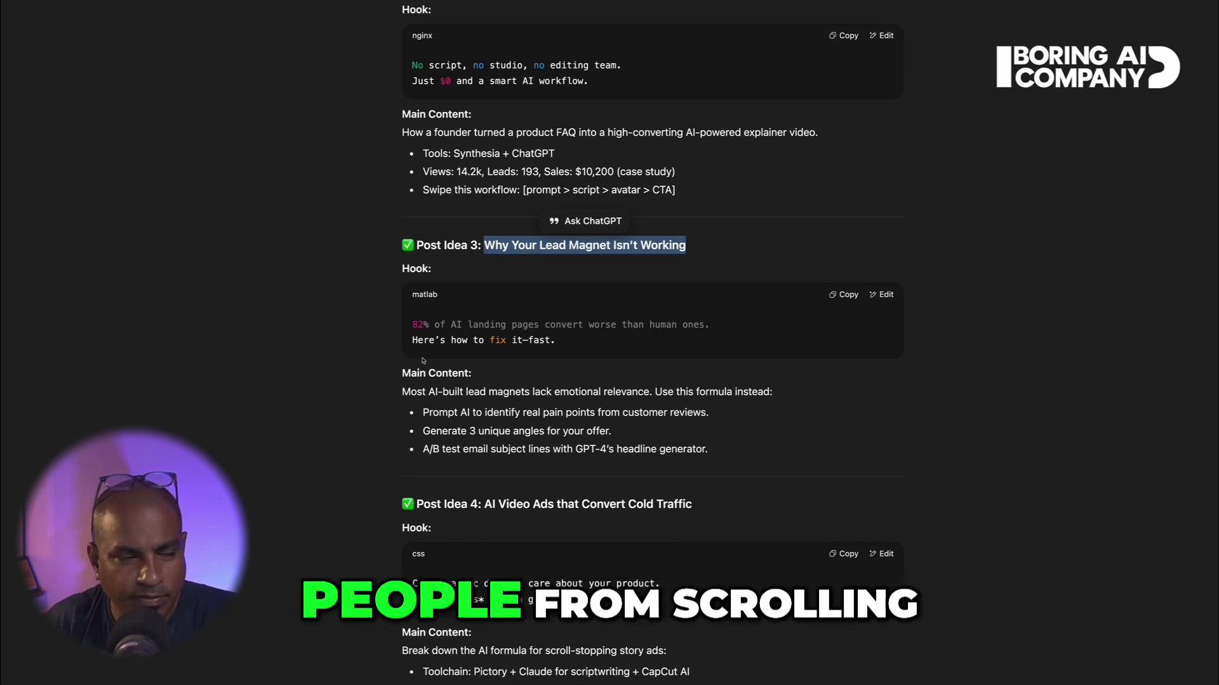
scroll(420, 359, down, 4)
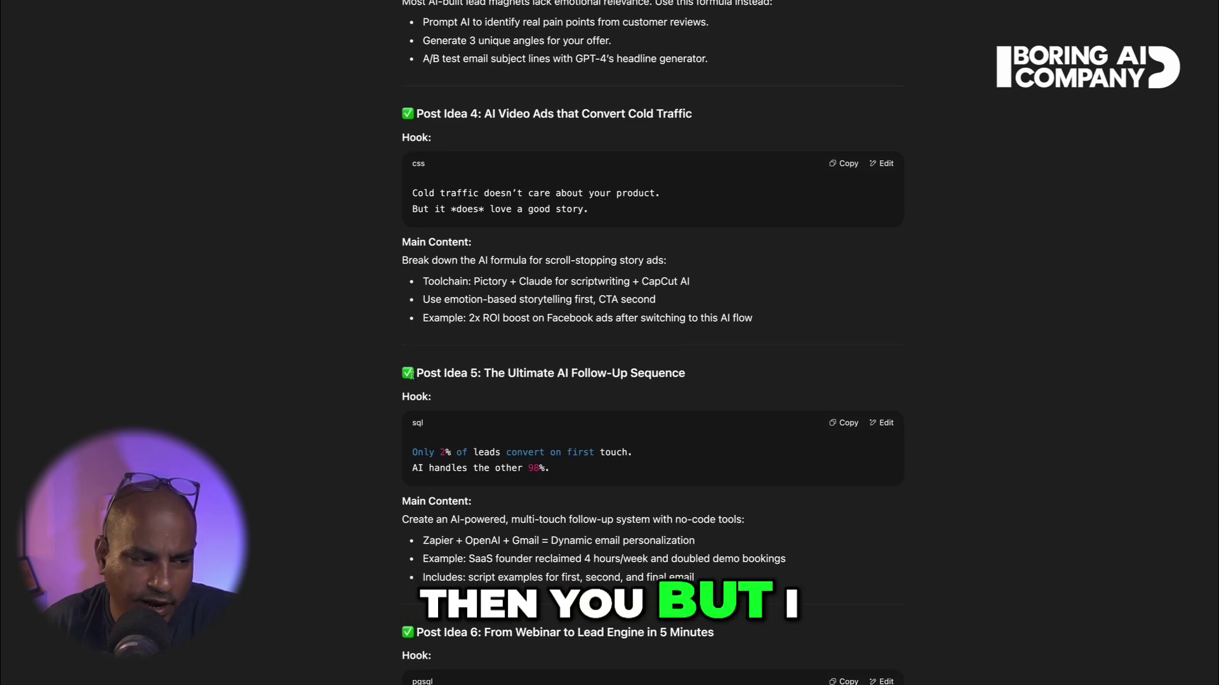
scroll(426, 383, down, 4)
scroll(430, 392, down, 5)
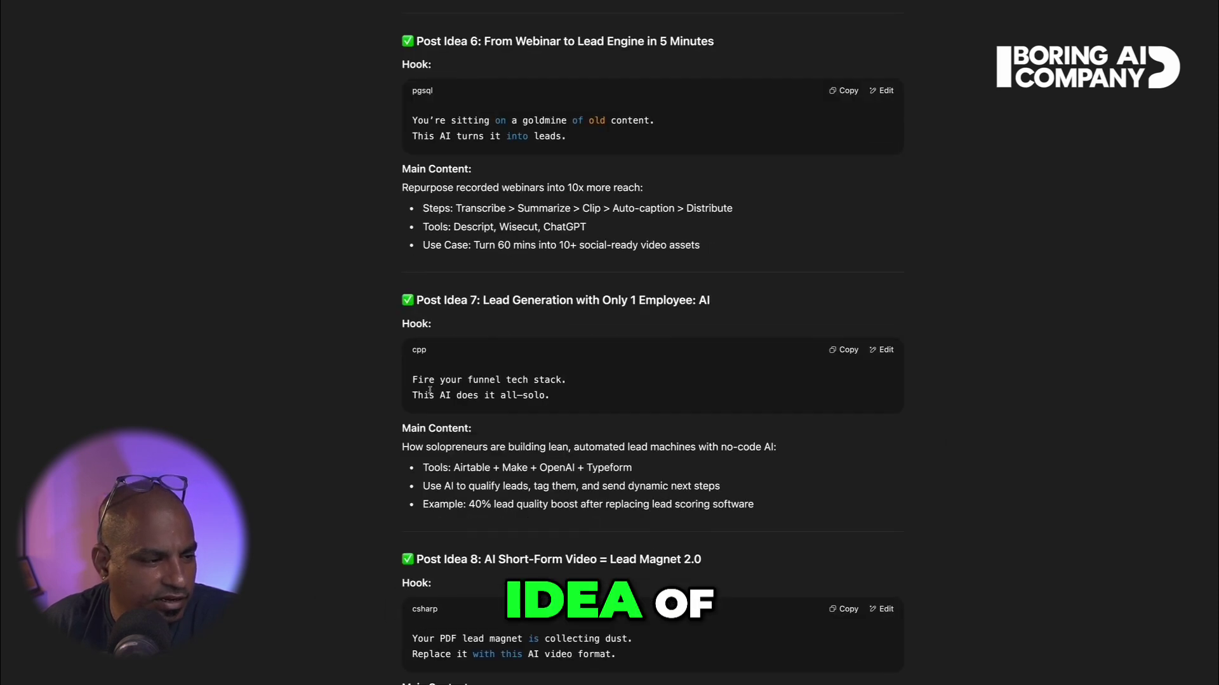
- Scroll back to the earlier table reply and highlight the row 4, 5 and 6 hook headlines
scroll(429, 389, up, 20)
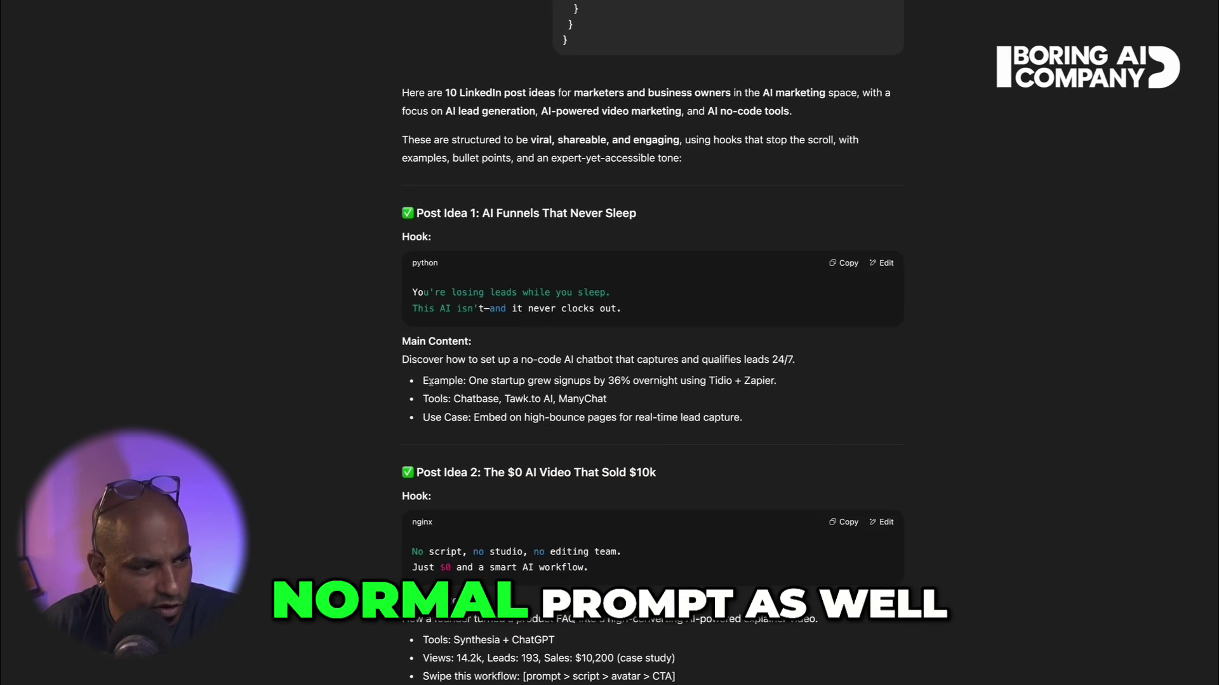
scroll(432, 383, up, 10)
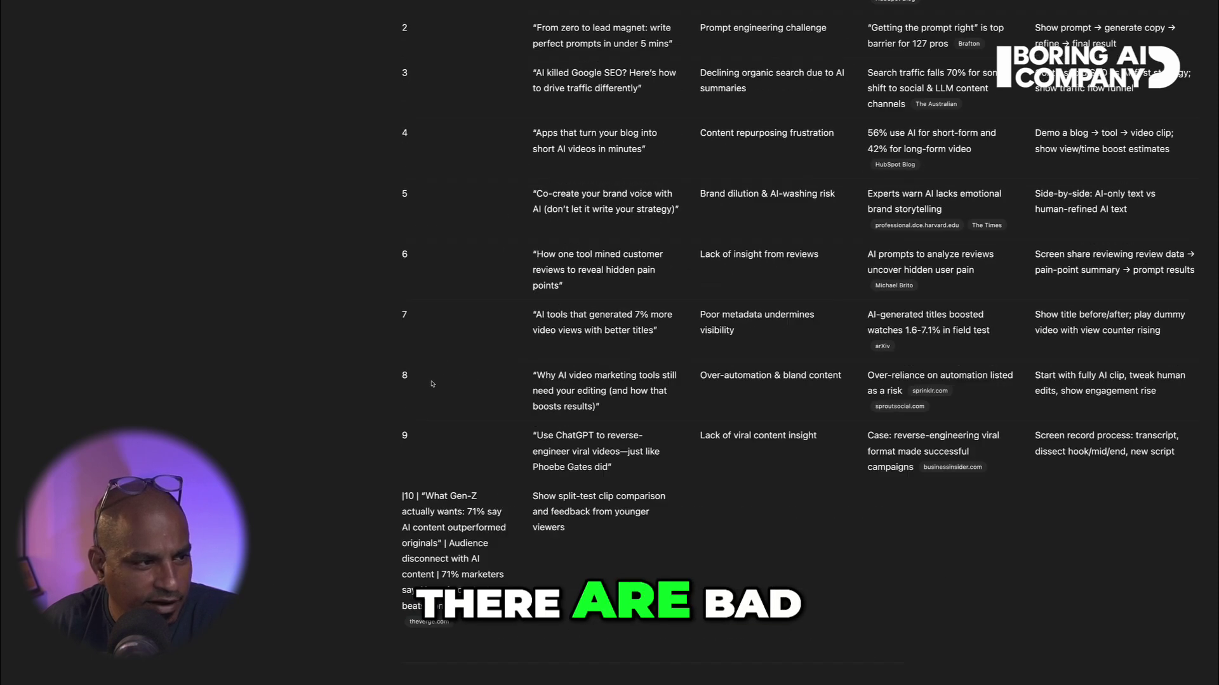
drag(532, 219, 654, 238)
drag(533, 280, 678, 296)
drag(537, 341, 568, 374)
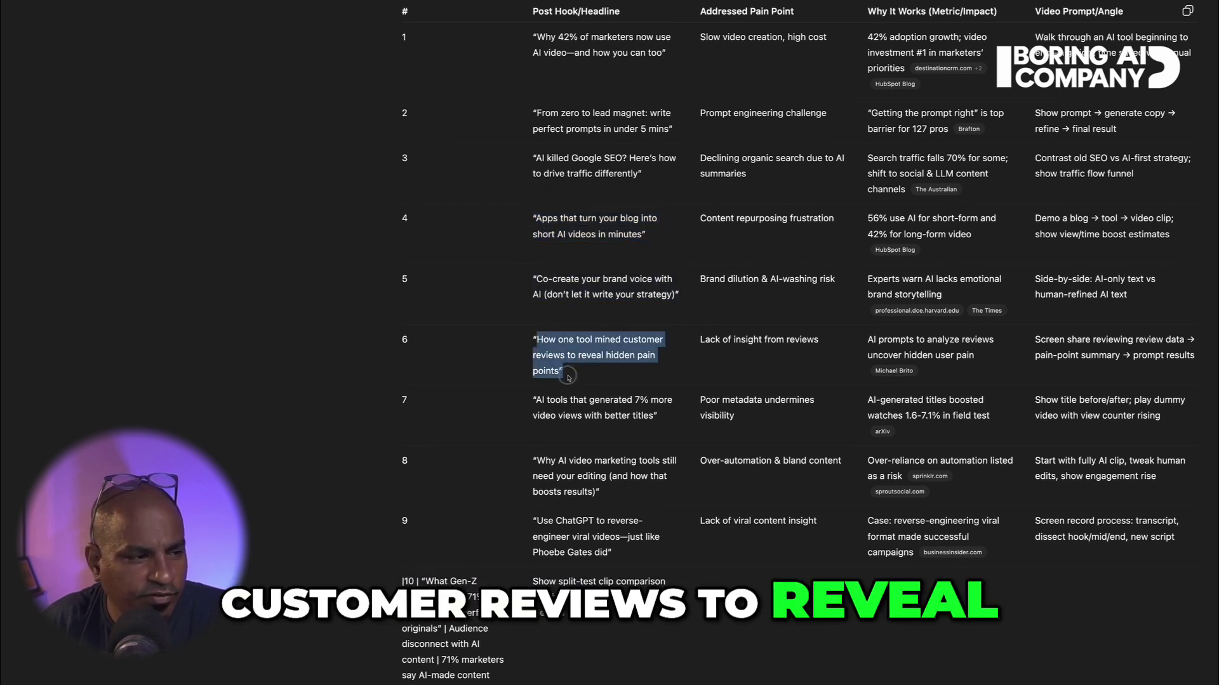
drag(564, 377, 565, 376)
click(596, 372)
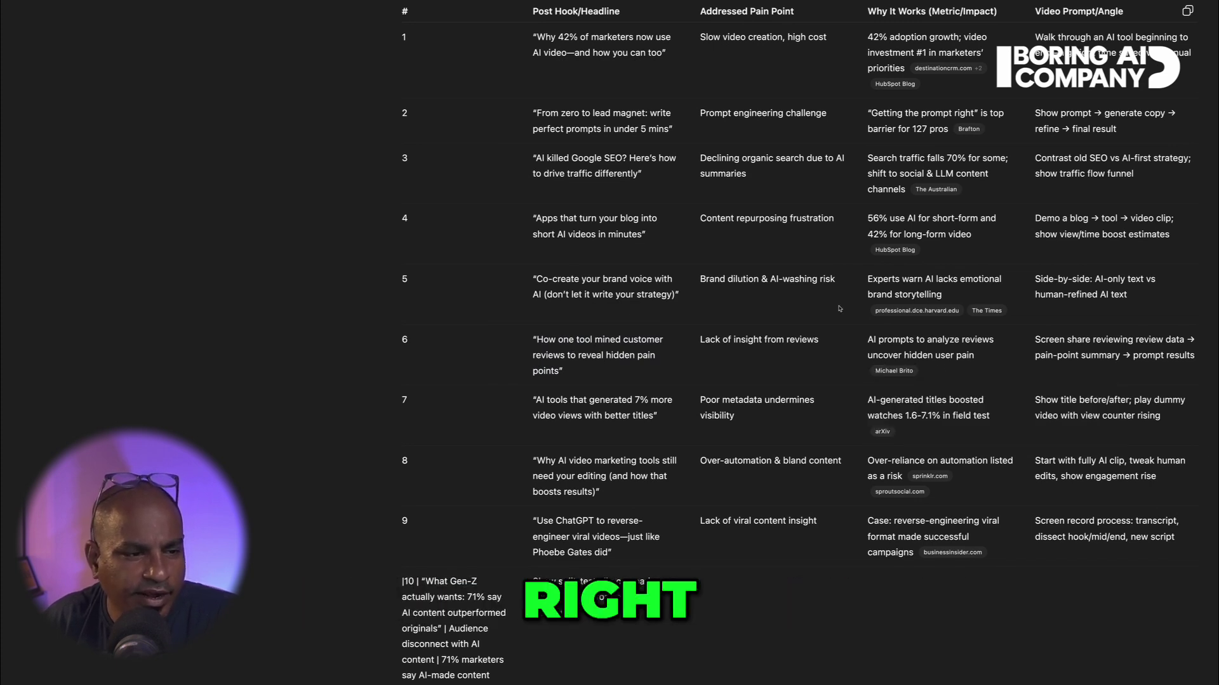
- Scroll through the JSON-prompted reply, highlighting the Post Idea 5 title and bullet
scroll(615, 311, down, 20)
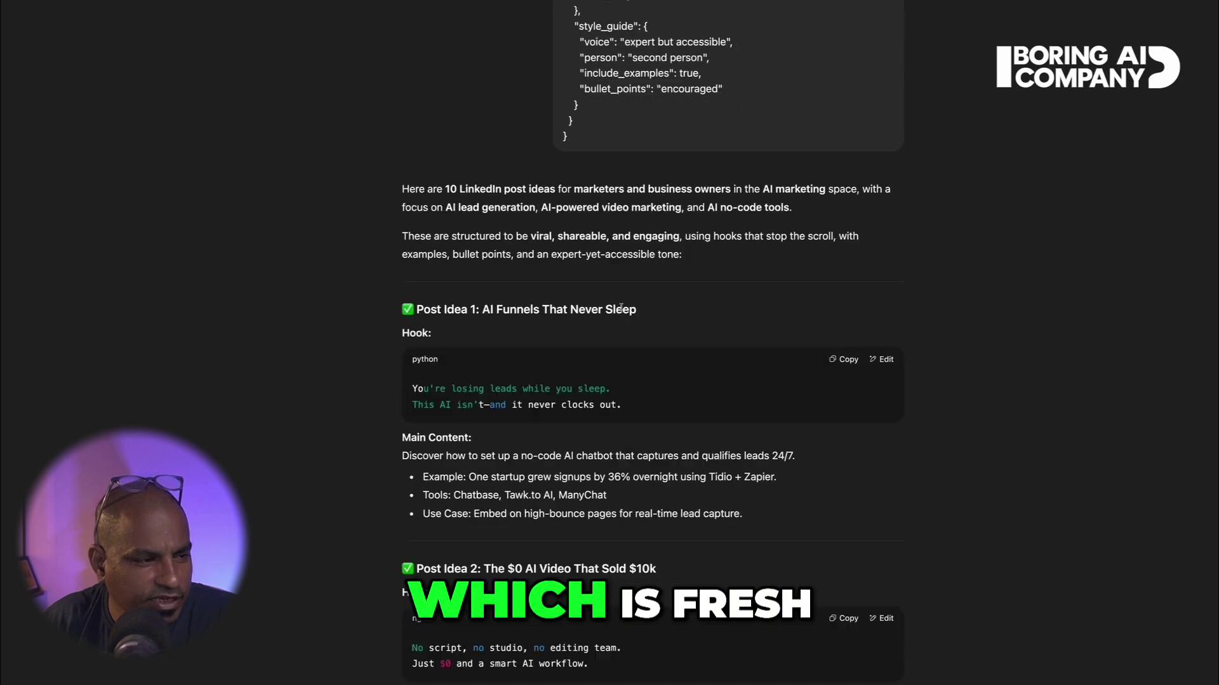
scroll(623, 320, down, 13)
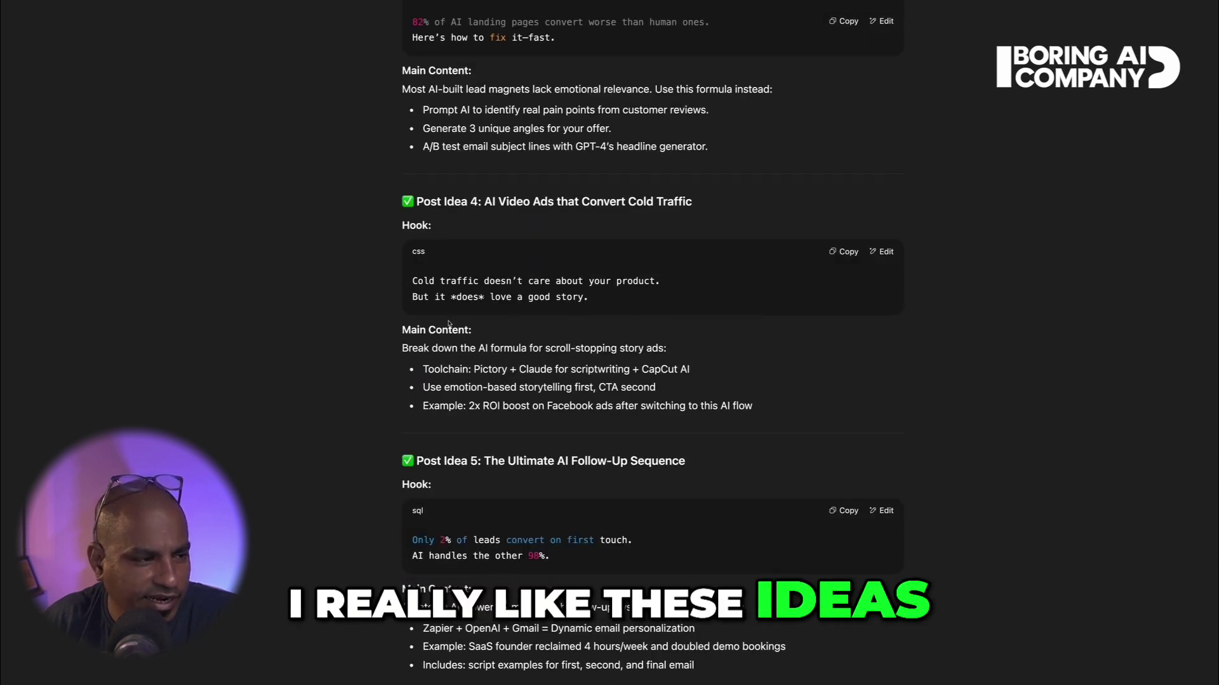
scroll(448, 325, down, 3)
drag(484, 243, 680, 267)
click(680, 267)
scroll(680, 268, down, 3)
scroll(427, 263, up, 1)
drag(423, 253, 695, 292)
click(695, 292)
scroll(561, 375, down, 5)
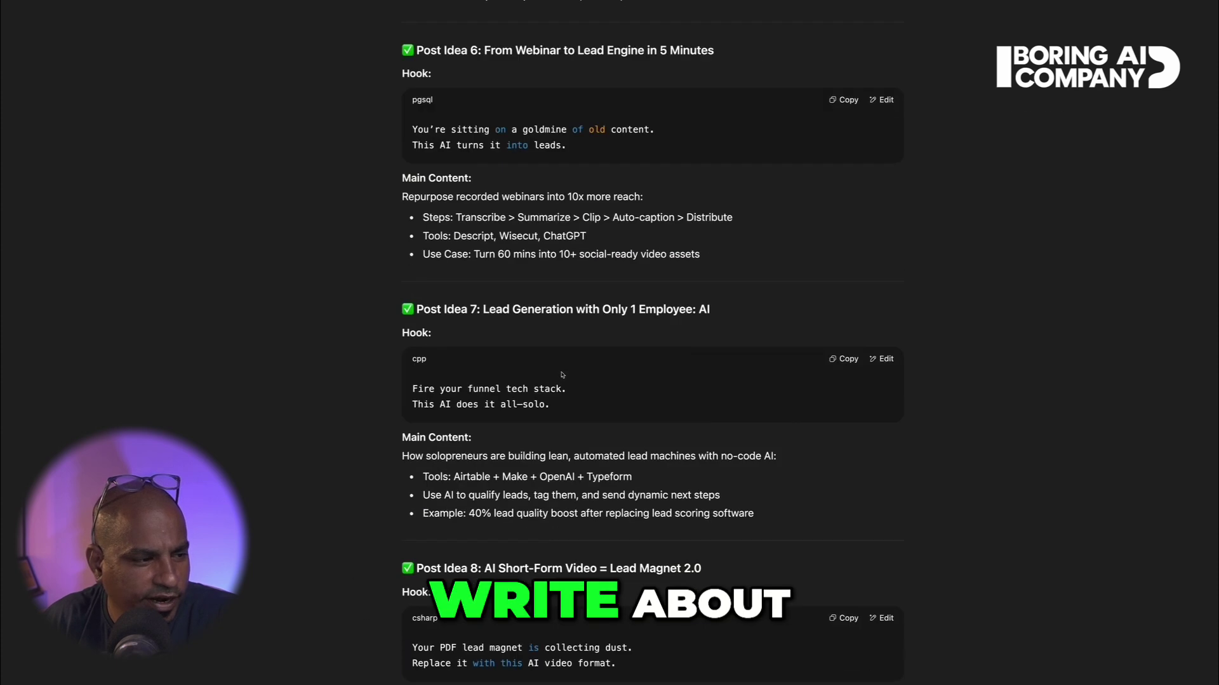
scroll(561, 375, down, 4)
scroll(577, 417, down, 3)
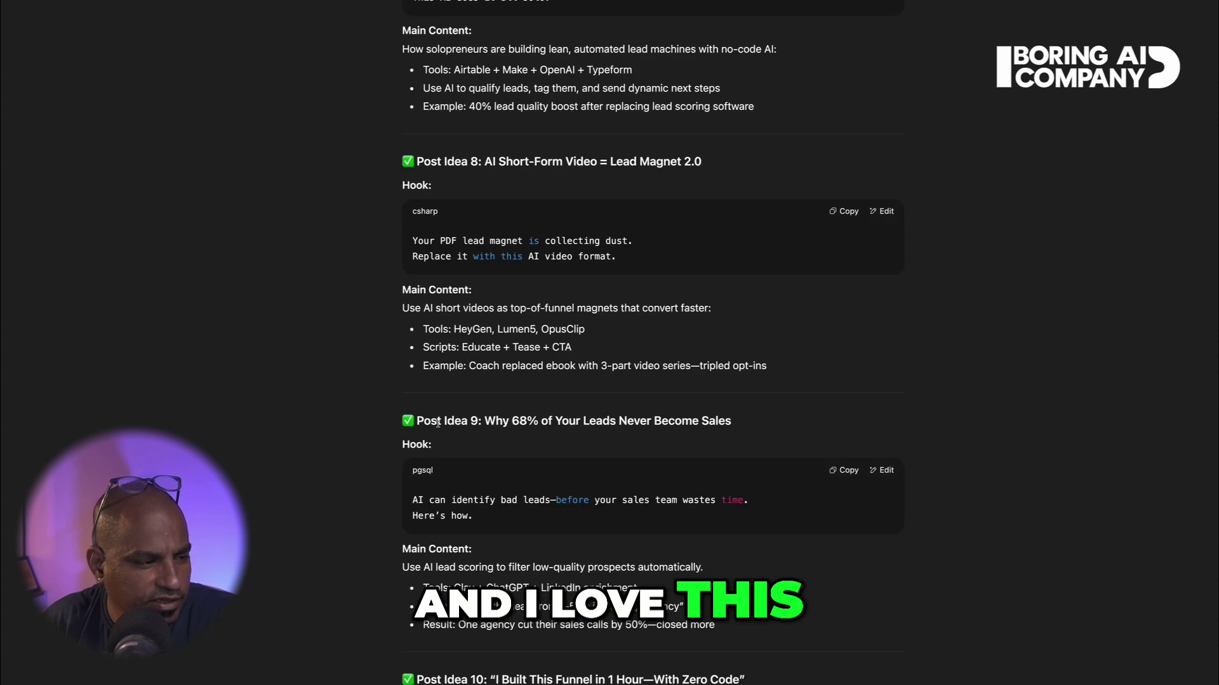
- Highlight the Post Idea 9 headline with its 68% figure and the Post Idea 10 headline and Tools line, then focus the message box
drag(489, 383, 759, 386)
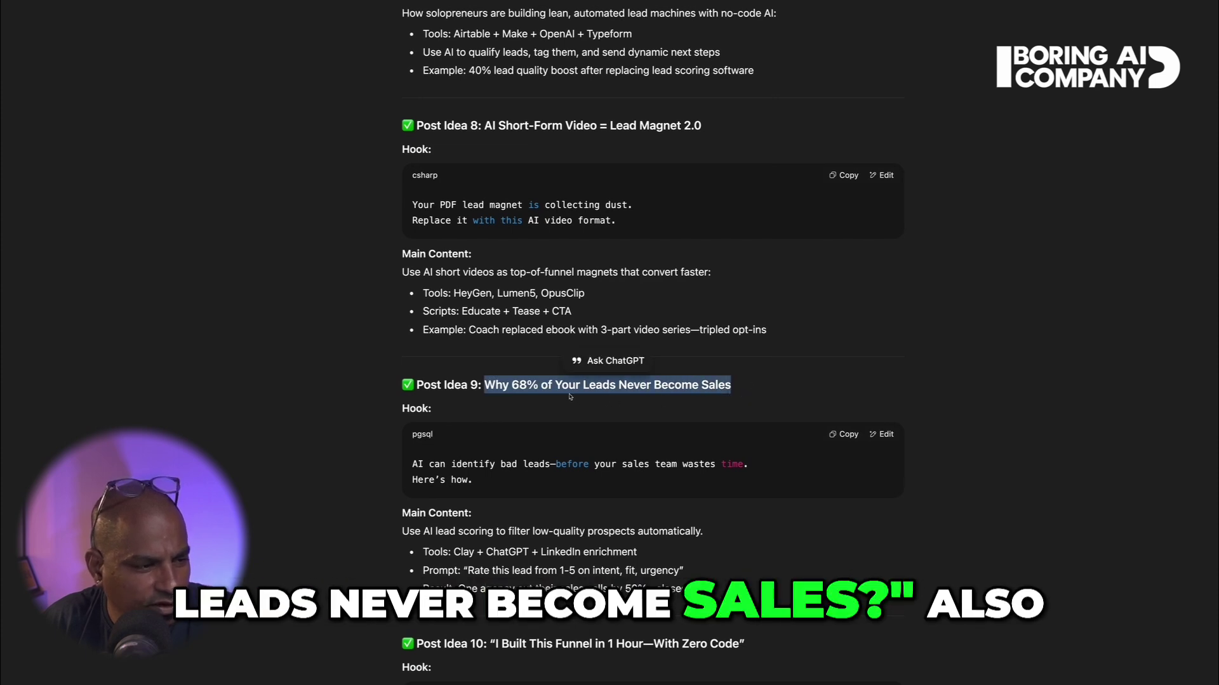
drag(485, 385, 751, 389)
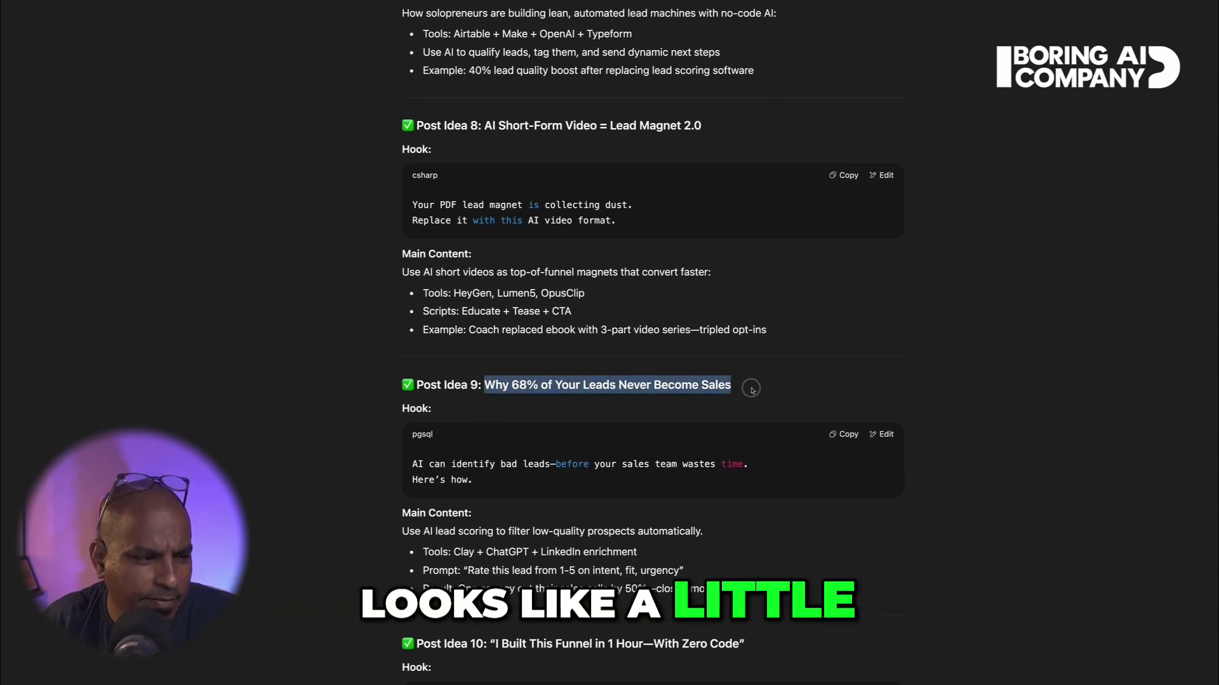
click(692, 396)
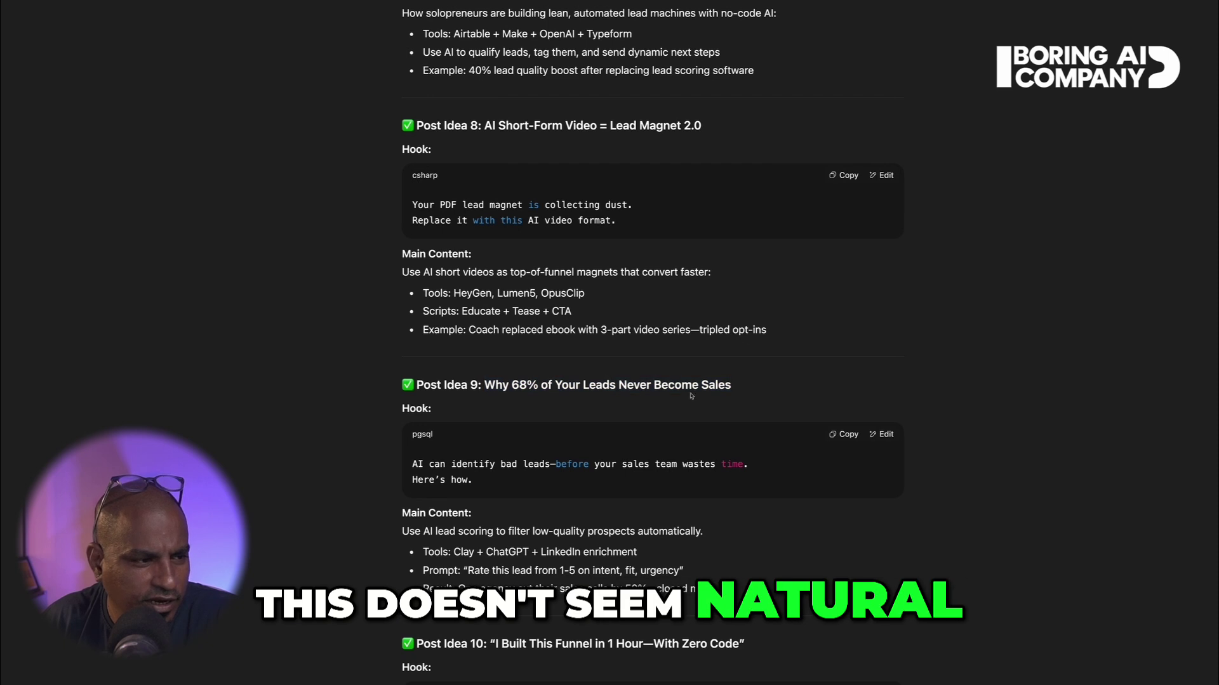
drag(511, 386, 539, 387)
click(599, 388)
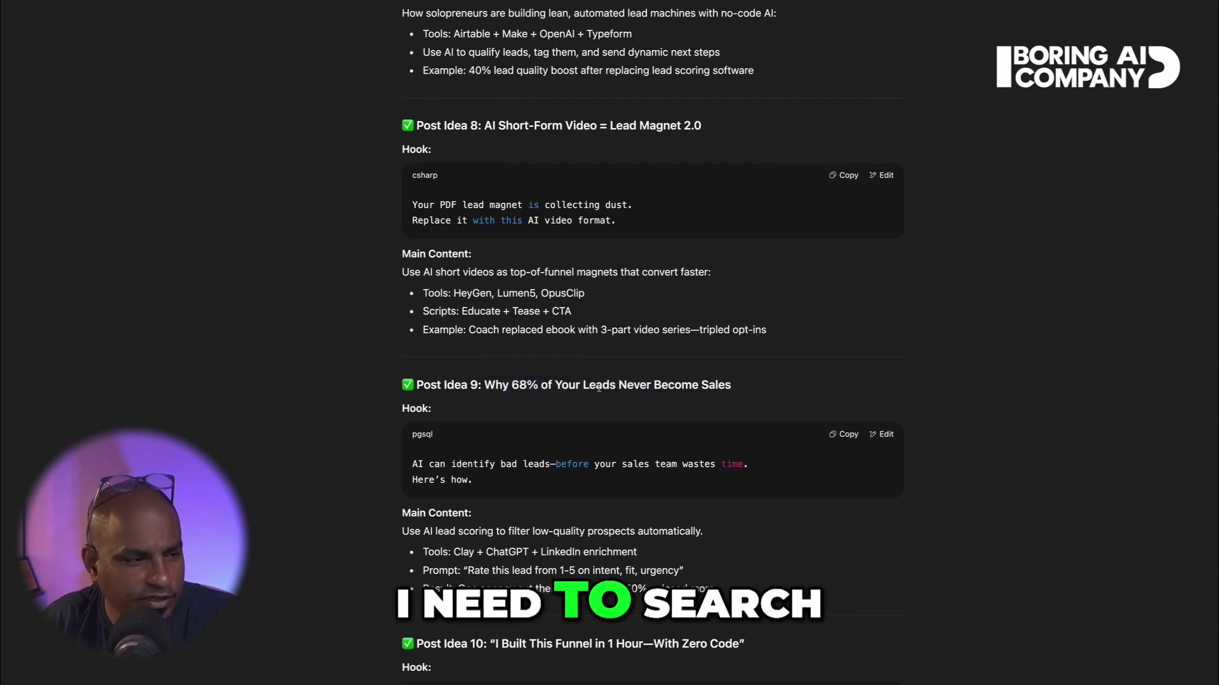
scroll(534, 468, down, 2)
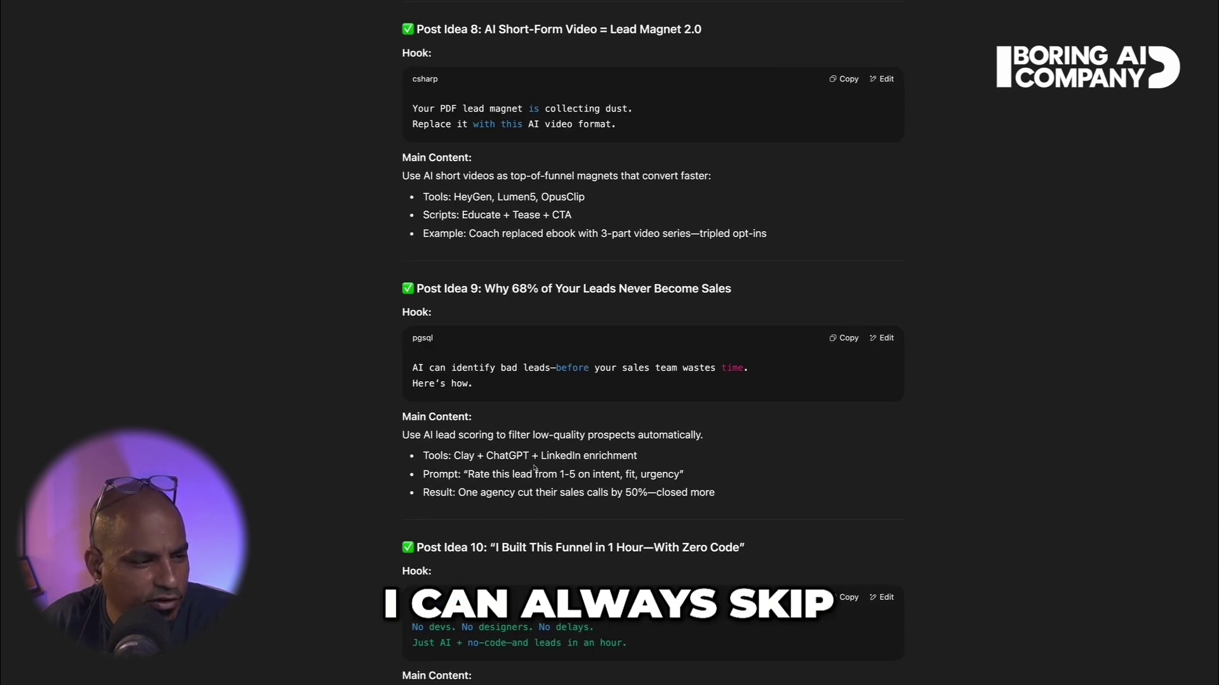
scroll(534, 468, down, 5)
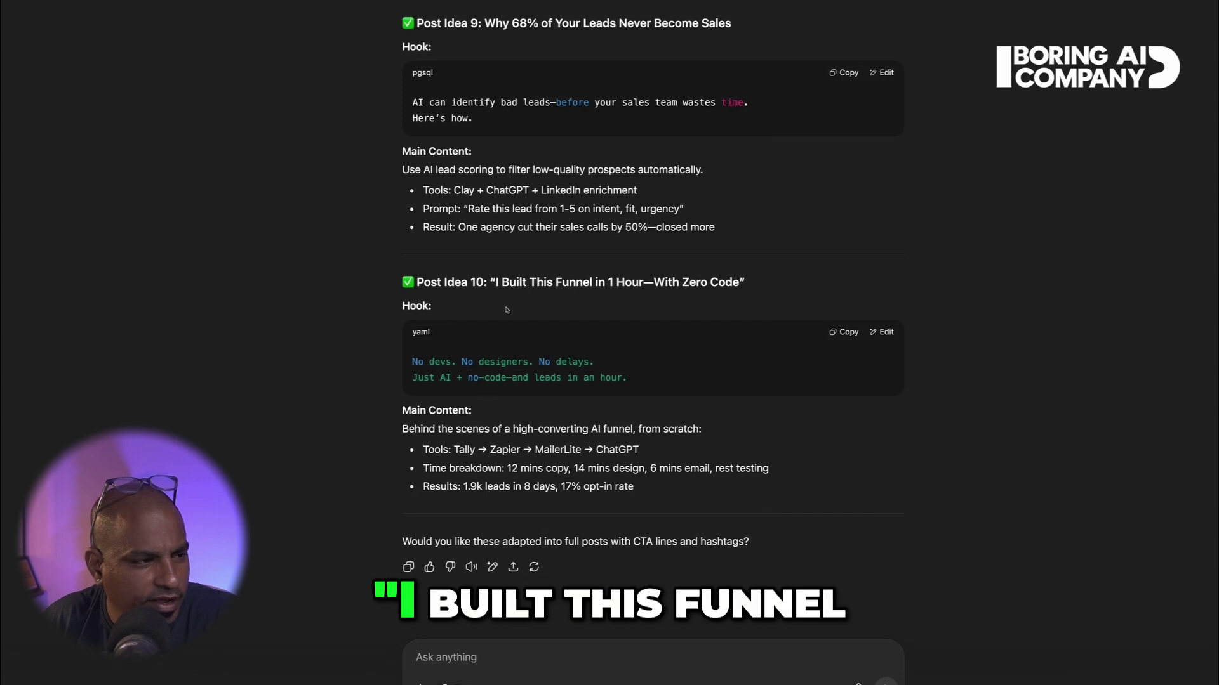
drag(496, 282, 724, 286)
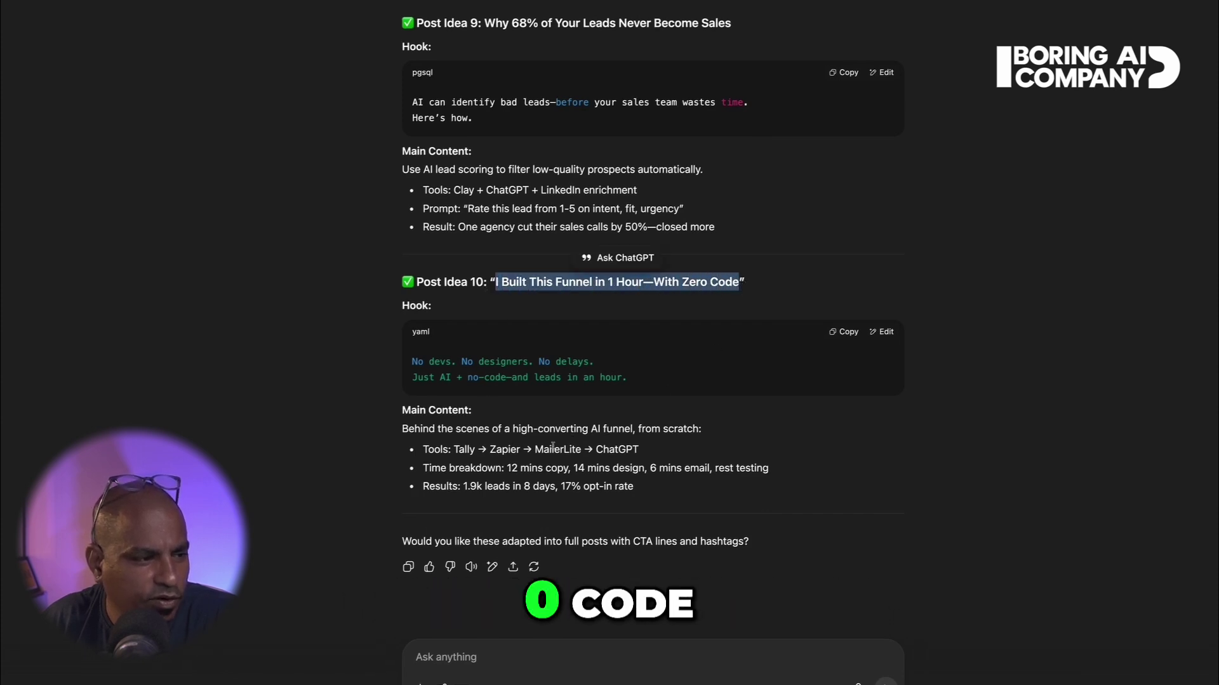
drag(423, 450, 638, 449)
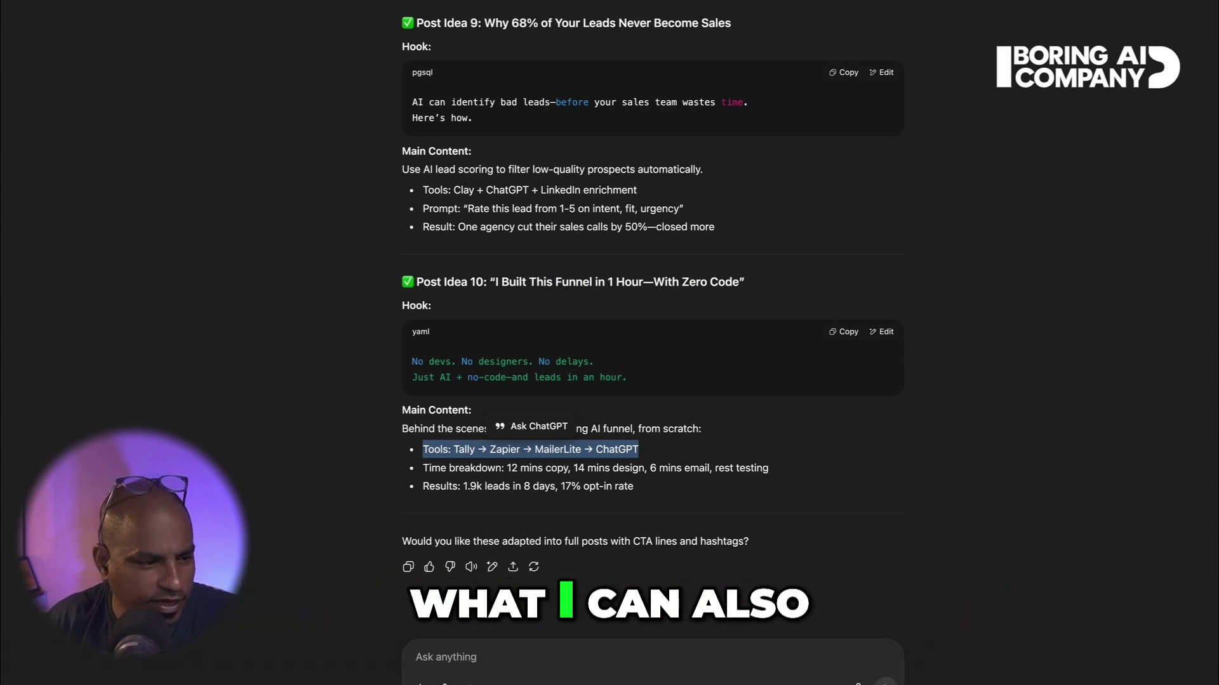
click(707, 657)
- Paste the JSON prompt, add a Mr Beast "style" line forbidding personal claims like "I did this", and send it
key(ctrl+v)
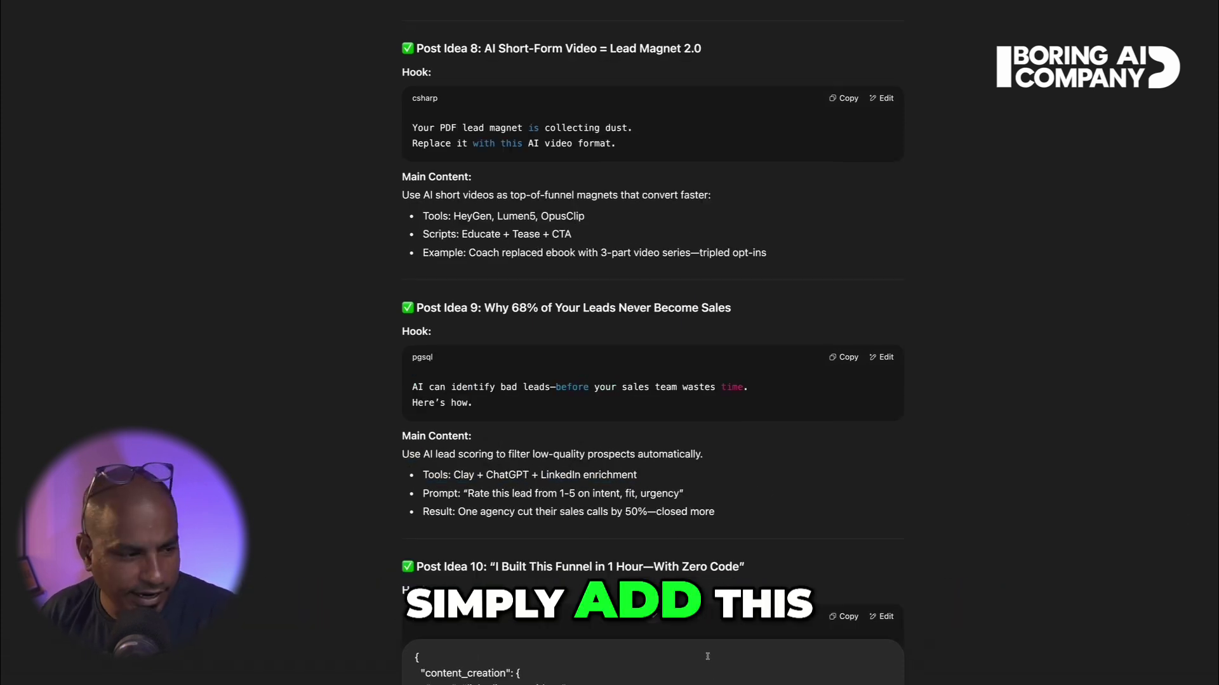
scroll(562, 449, down, 5)
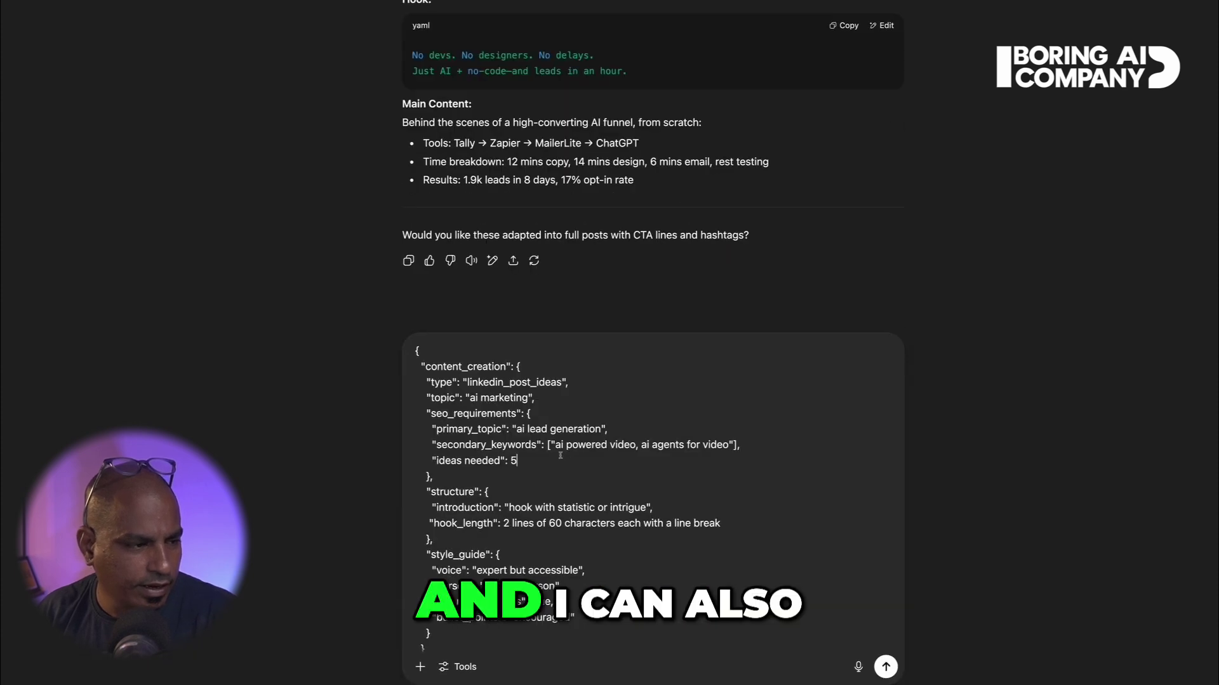
key(Return)
text("style": "Mr Beast style, without claiming that)
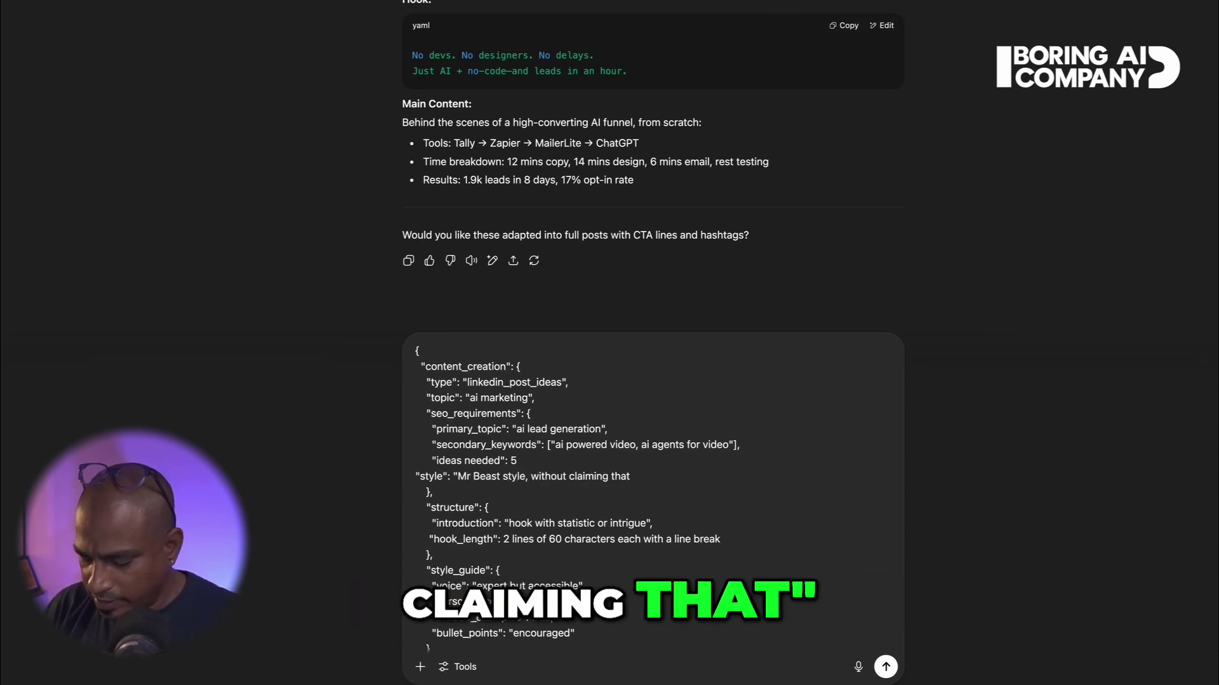
text("I did this" or "I ran this.." and so on. Just use his thought process not his video ideas.)
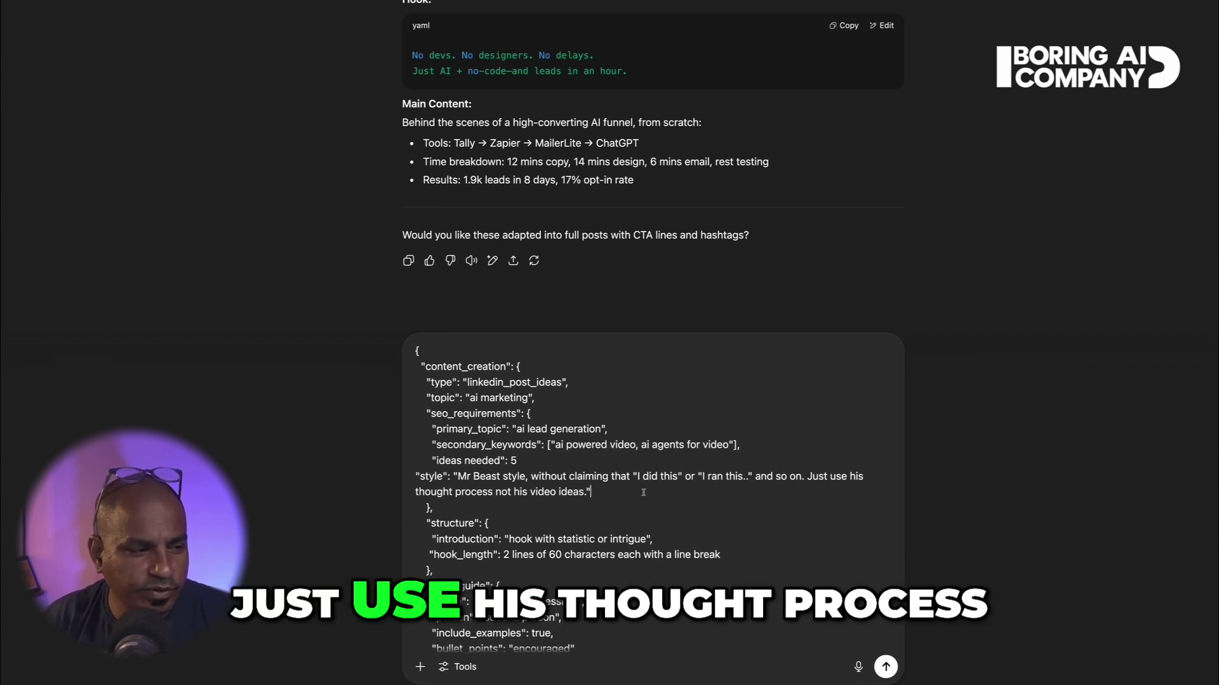
click(588, 491)
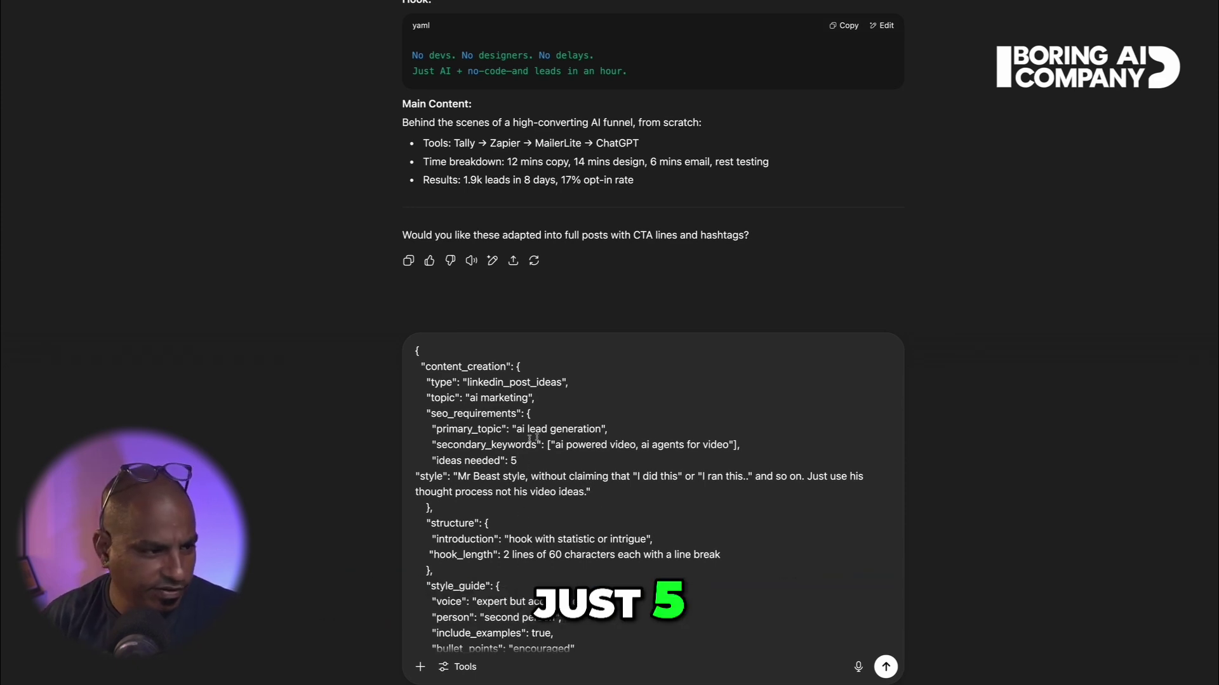
key(Return)
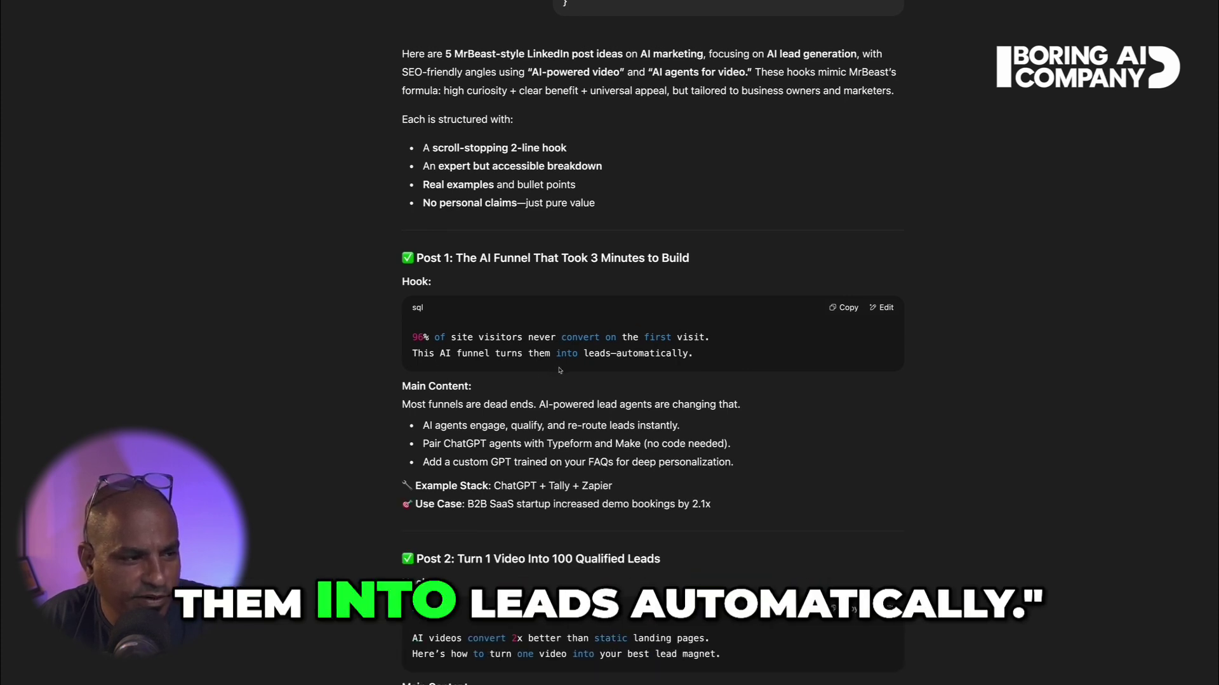
- Read Posts 1 and 2, highlighting the first Main Content bullet and the Post 2 hook line
drag(422, 400, 675, 411)
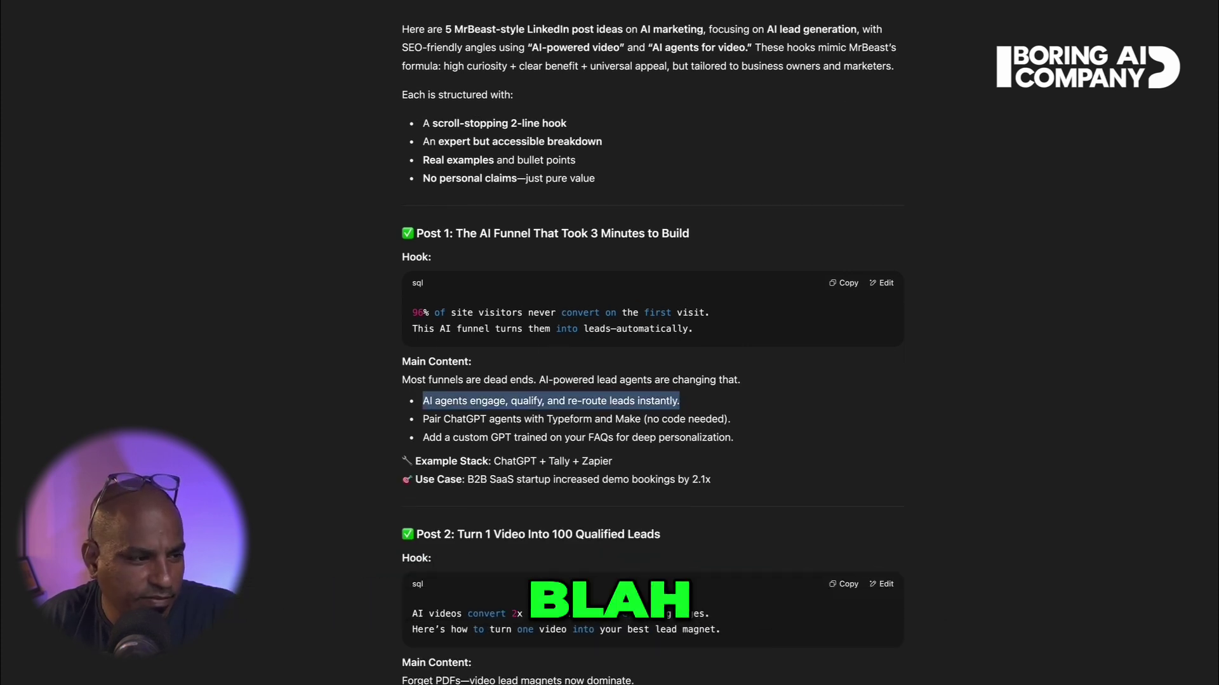
click(675, 411)
scroll(675, 410, down, 3)
drag(462, 379, 660, 381)
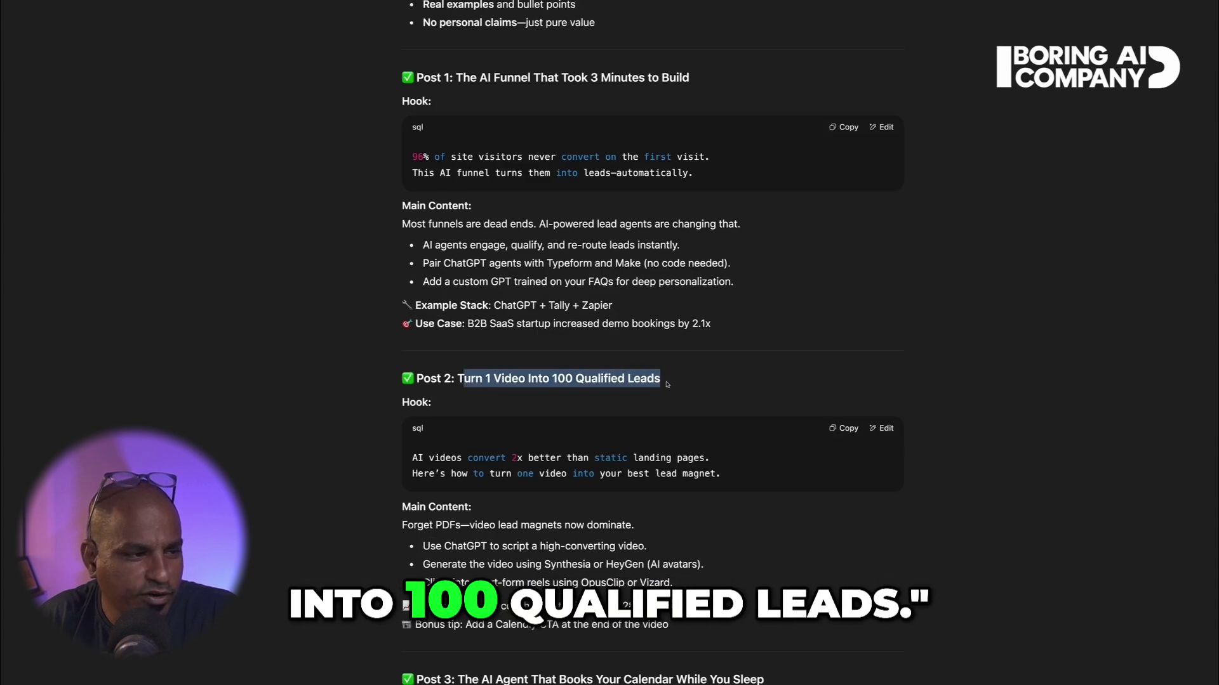
scroll(482, 423, down, 2)
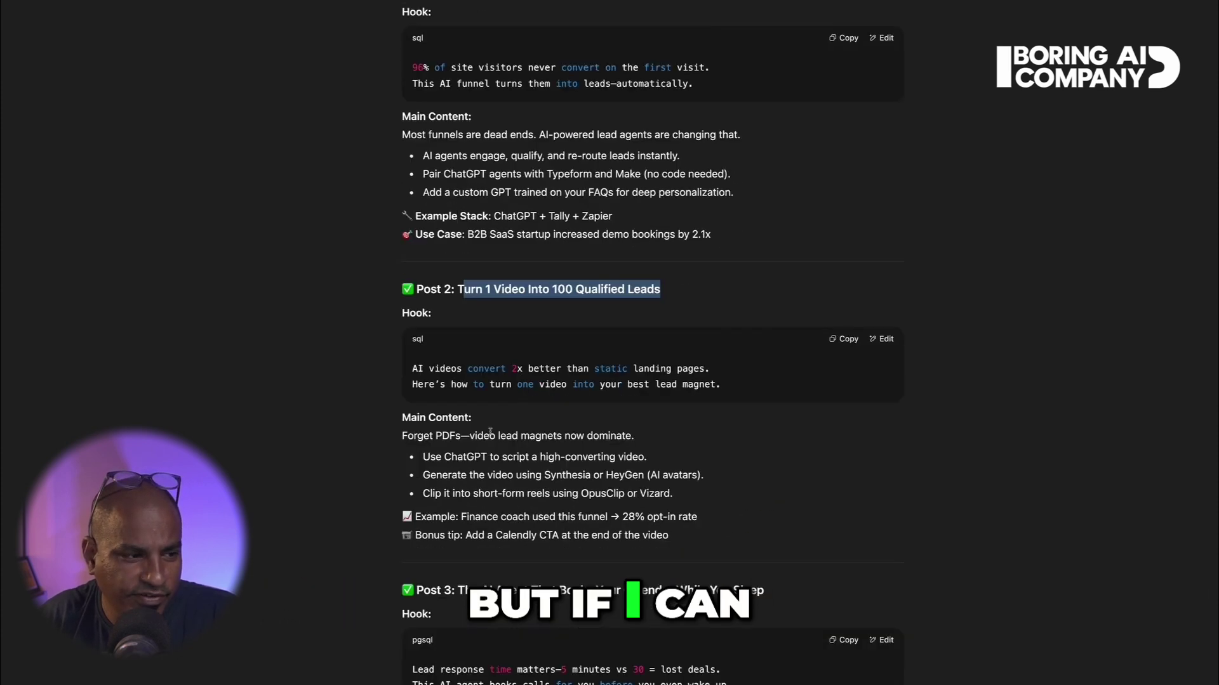
drag(412, 371, 732, 387)
click(600, 384)
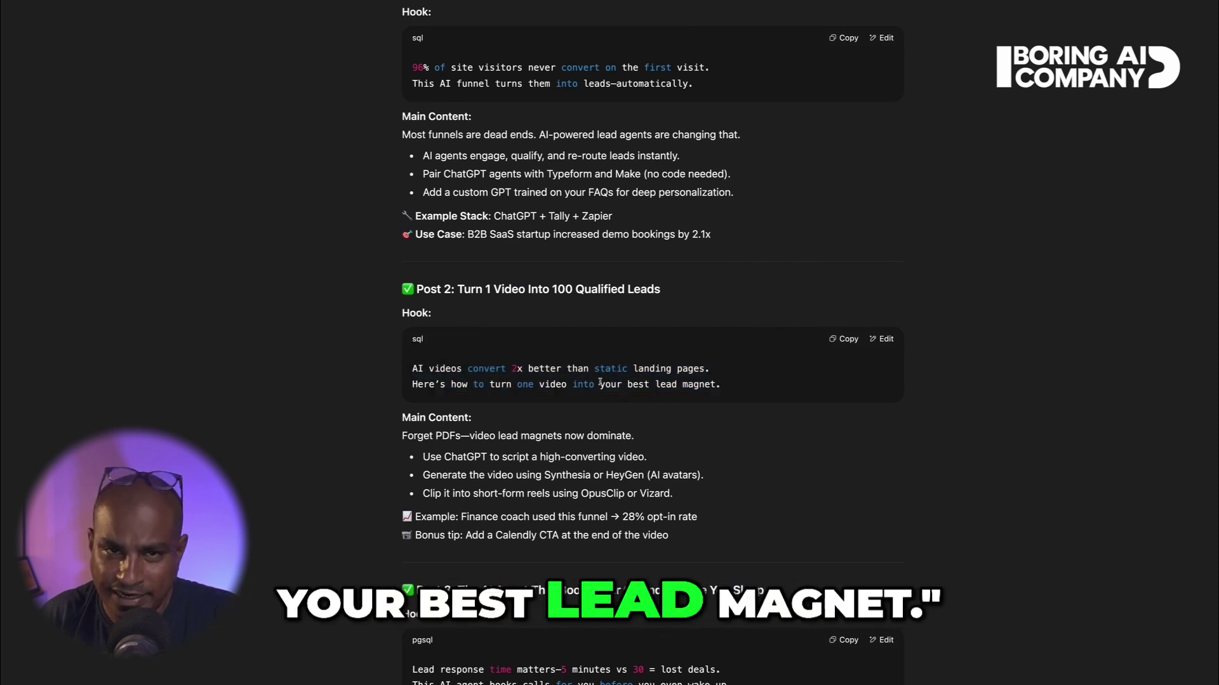
- Scroll on through Posts 3 to 5, highlighting the Post 3 headline
scroll(600, 384, down, 5)
drag(458, 293, 774, 300)
click(651, 395)
scroll(650, 394, down, 5)
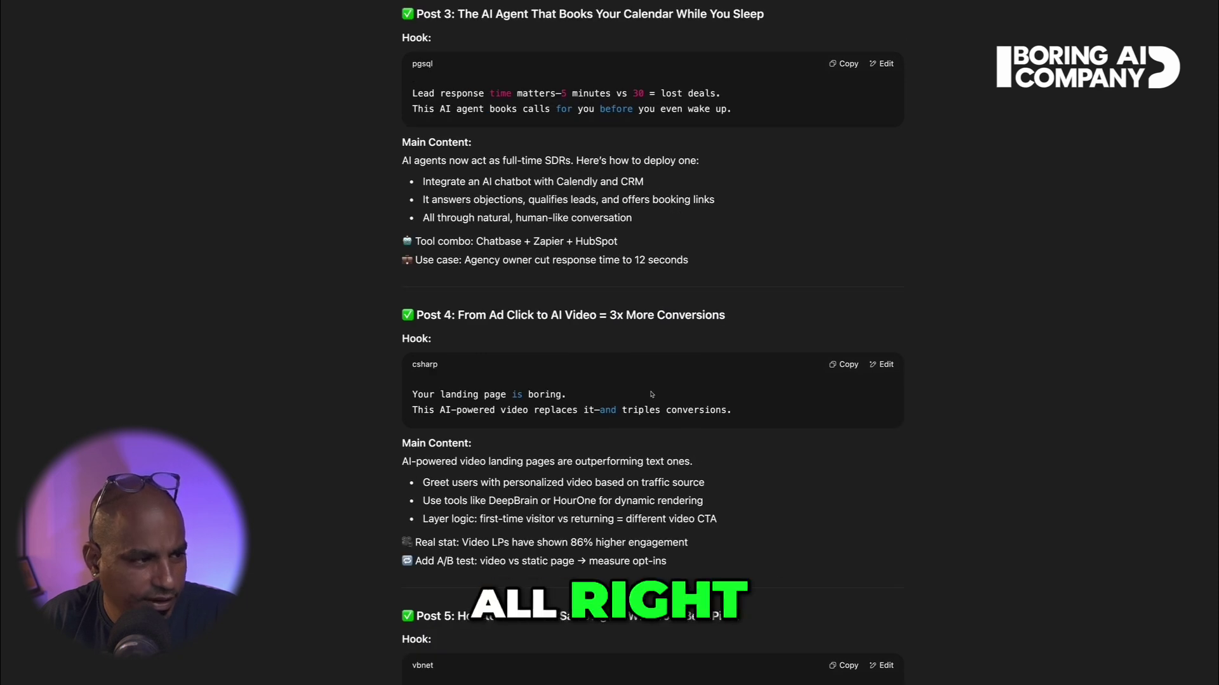
scroll(450, 458, down, 5)
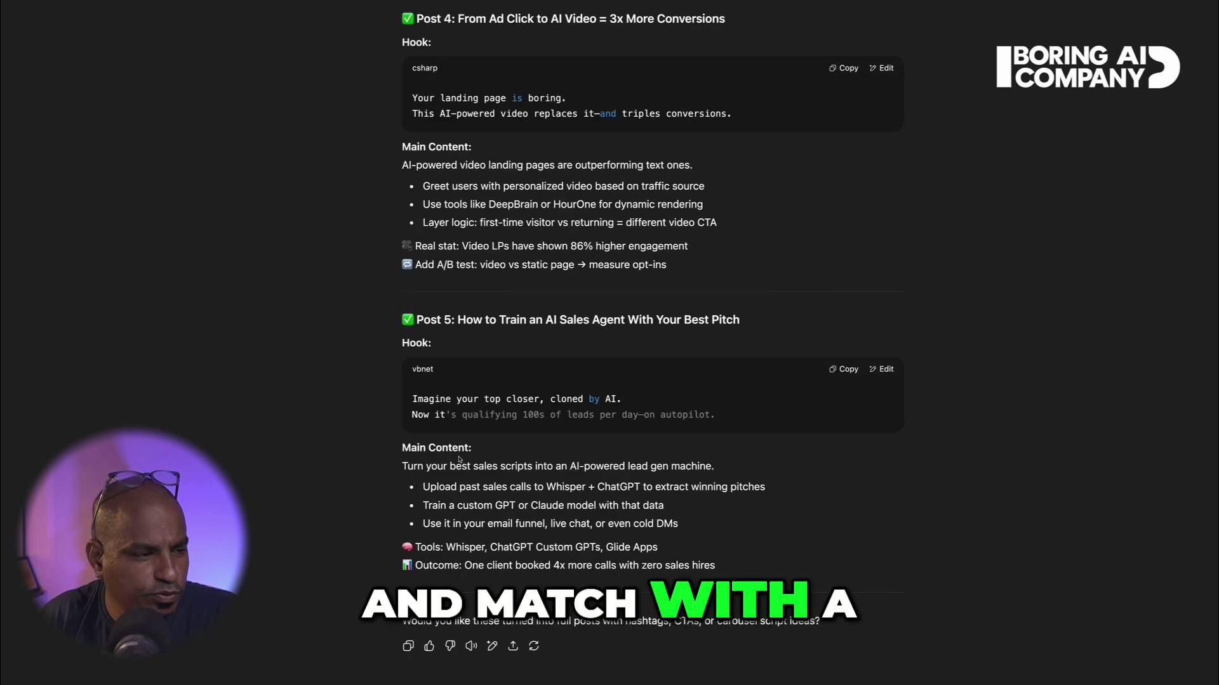
scroll(498, 424, down, 3)
scroll(650, 590, up, 20)
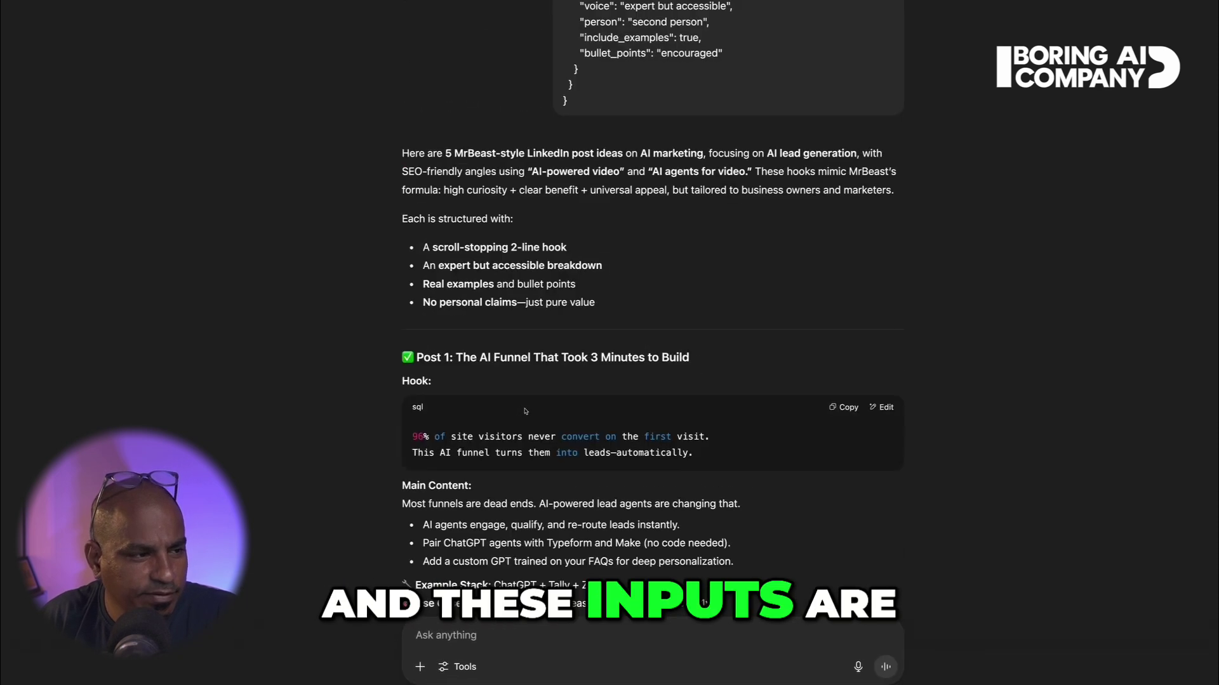
- Scroll up past the JSON prompts to the first reply's table of 10 hooks, pain points, metrics and video angles
scroll(651, 591, up, 3)
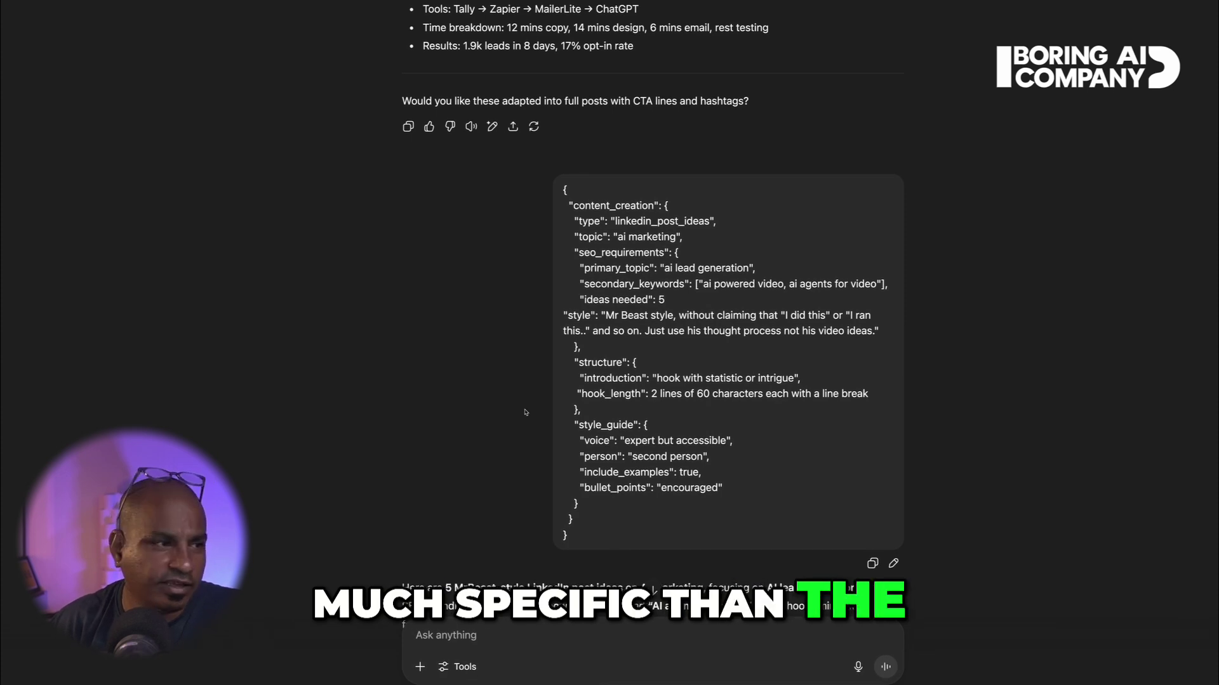
scroll(526, 413, up, 20)
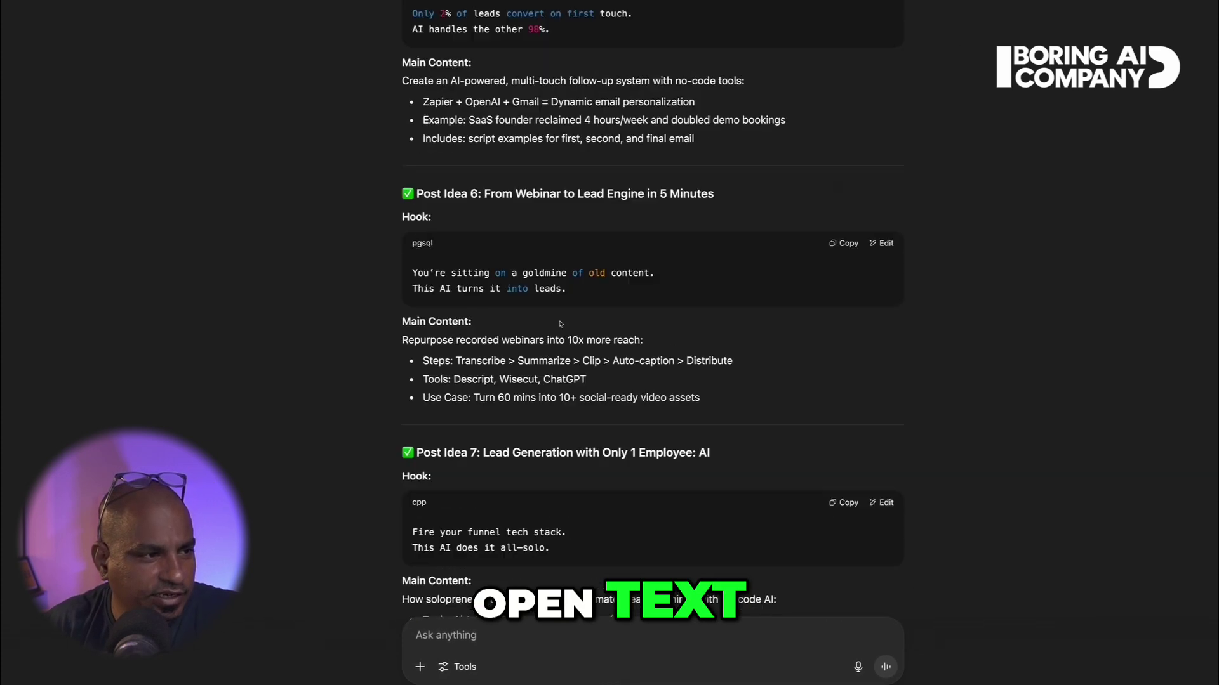
scroll(583, 307, up, 8)
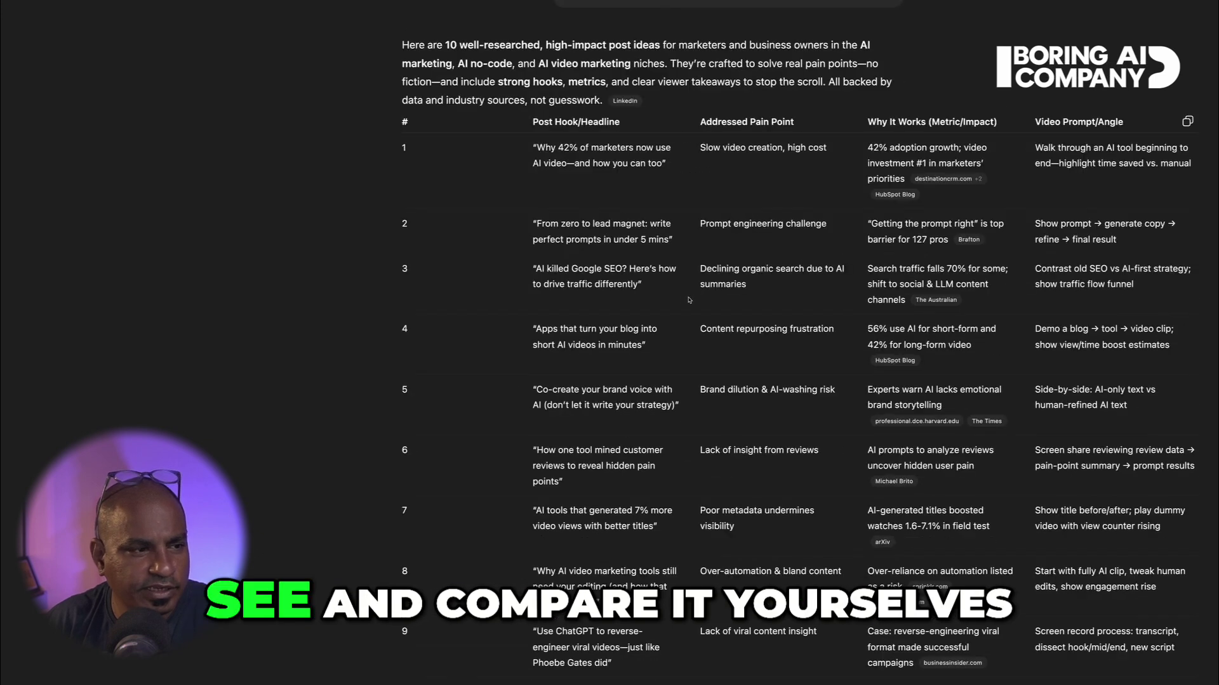
scroll(689, 299, down, 3)
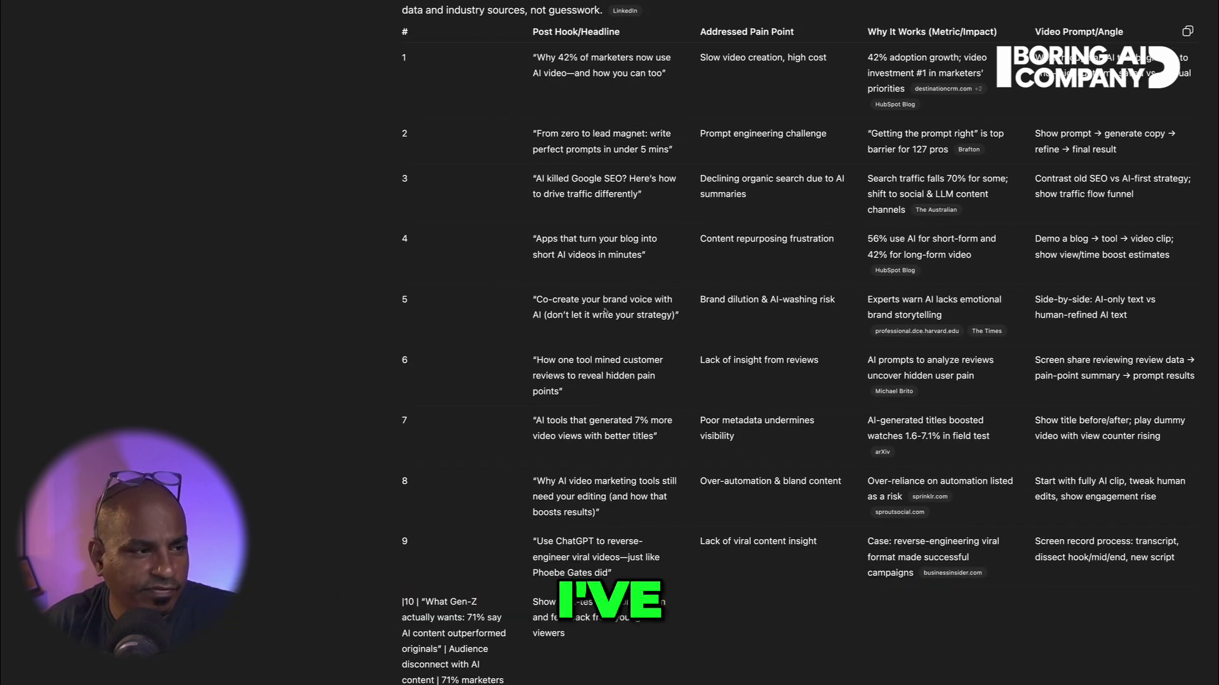
scroll(614, 275, up, 1)
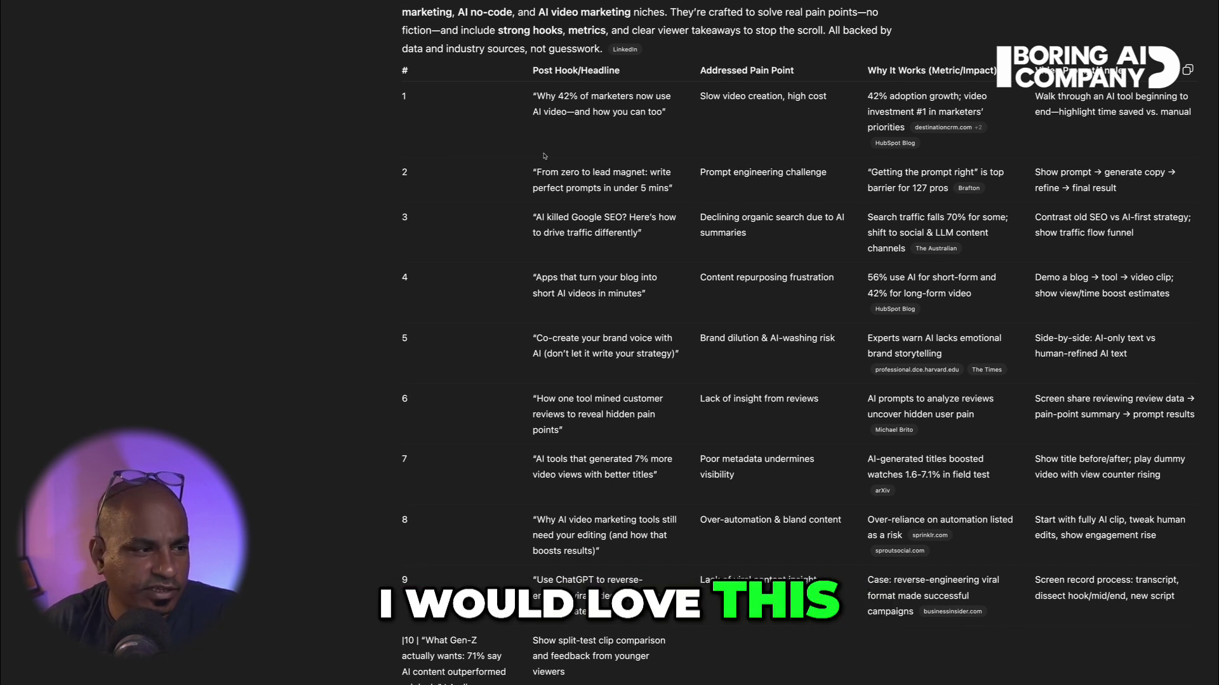
scroll(552, 184, down, 1)
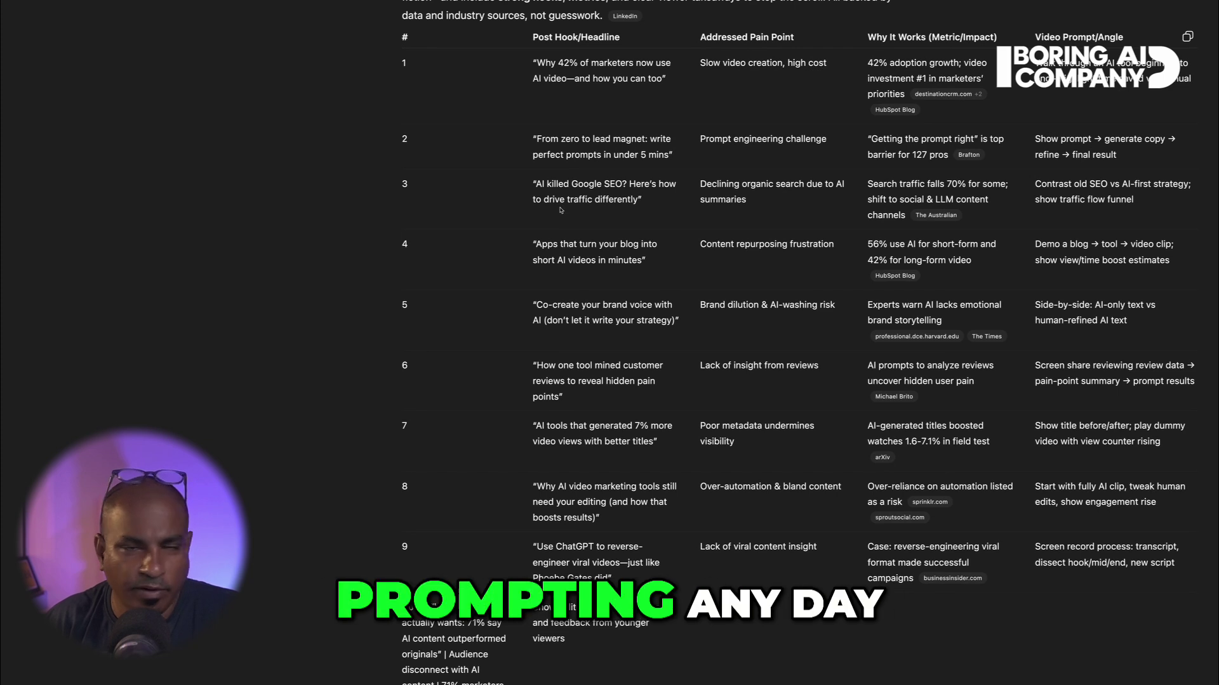